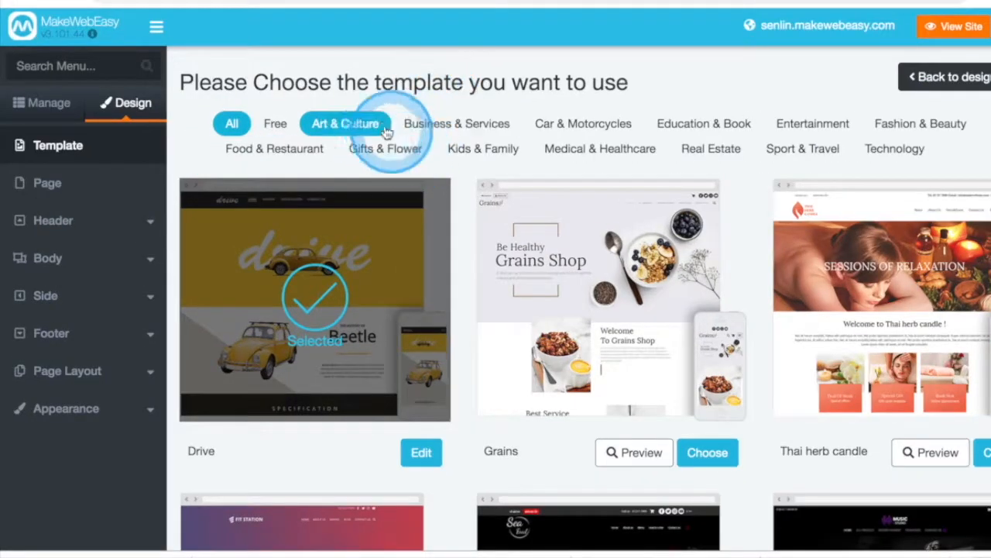
Look through the template gallery and the header, body, side and footer areas of the Drive template
{"action": "scroll", "coordinate": [395, 275], "scroll_direction": "down", "scroll_amount": 5}
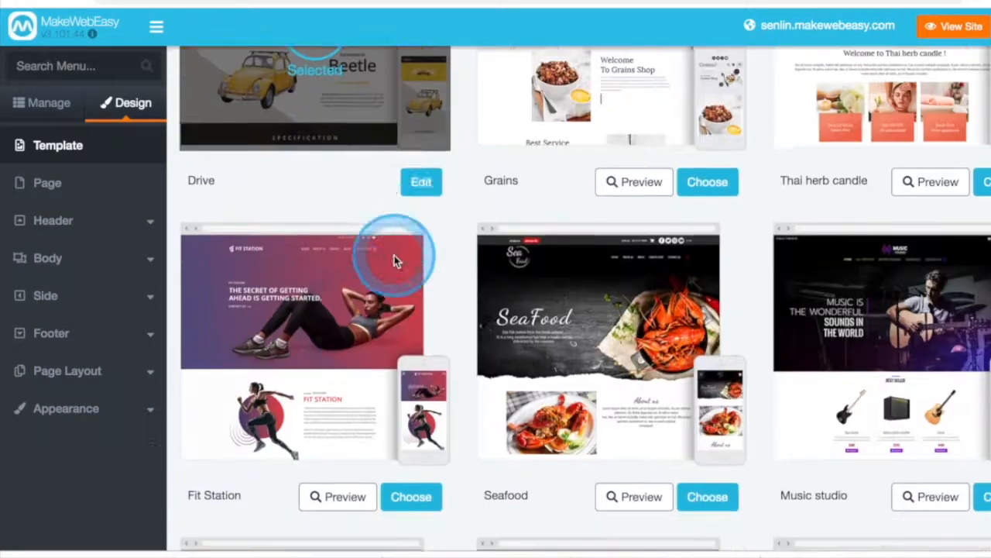
{"action": "scroll", "coordinate": [391, 342], "scroll_direction": "up", "scroll_amount": 5}
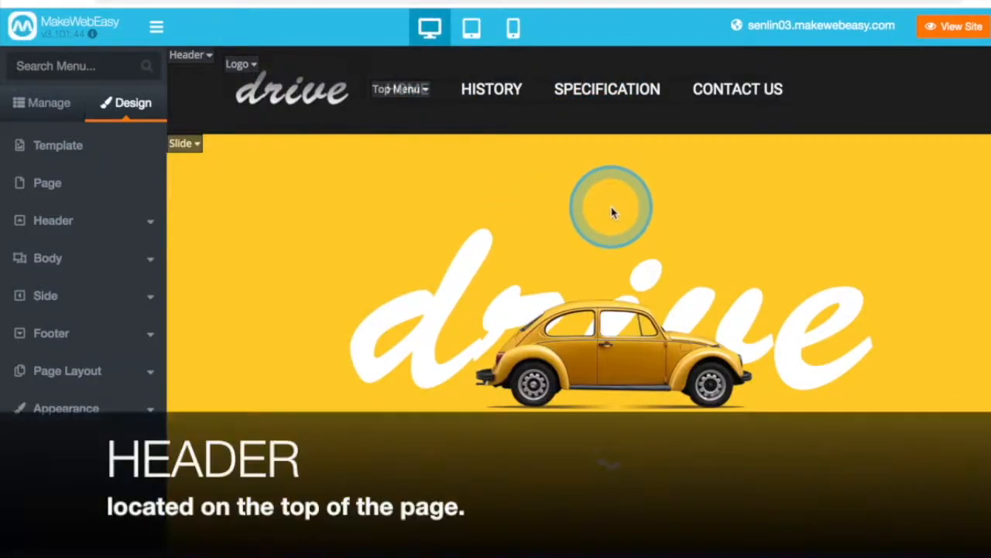
{"action": "scroll", "coordinate": [423, 166], "scroll_direction": "down", "scroll_amount": 20}
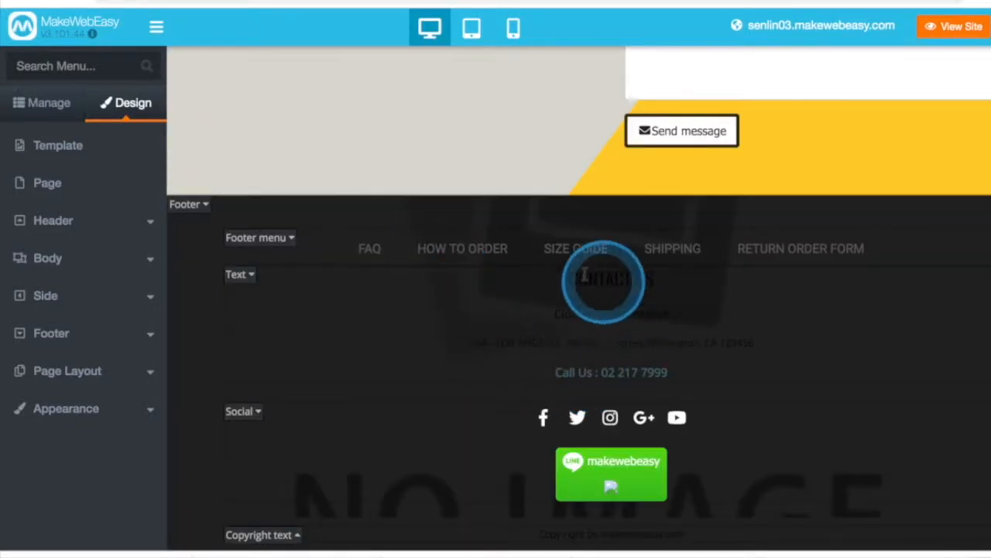
{"action": "scroll", "coordinate": [396, 297], "scroll_direction": "up", "scroll_amount": 4}
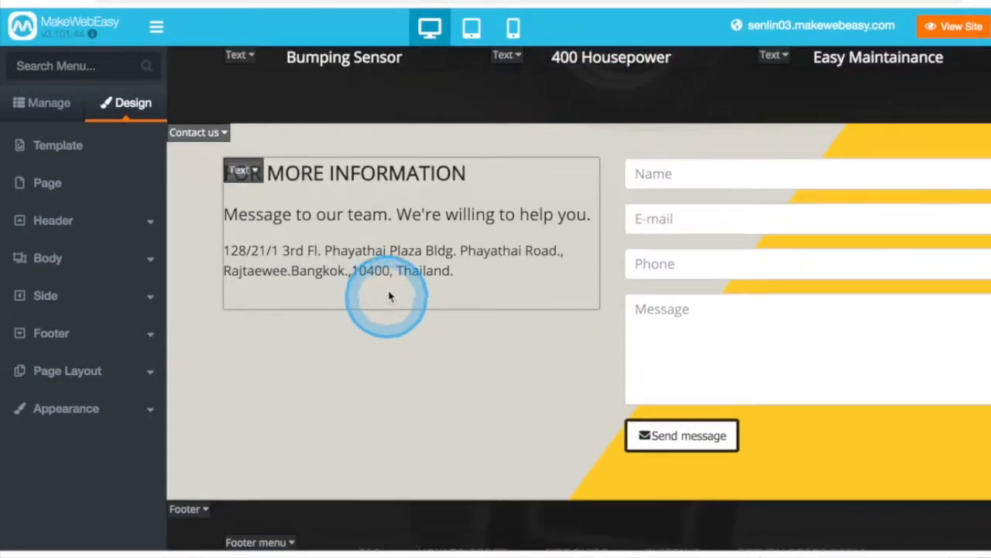
{"action": "left_click", "coordinate": [49, 297]}
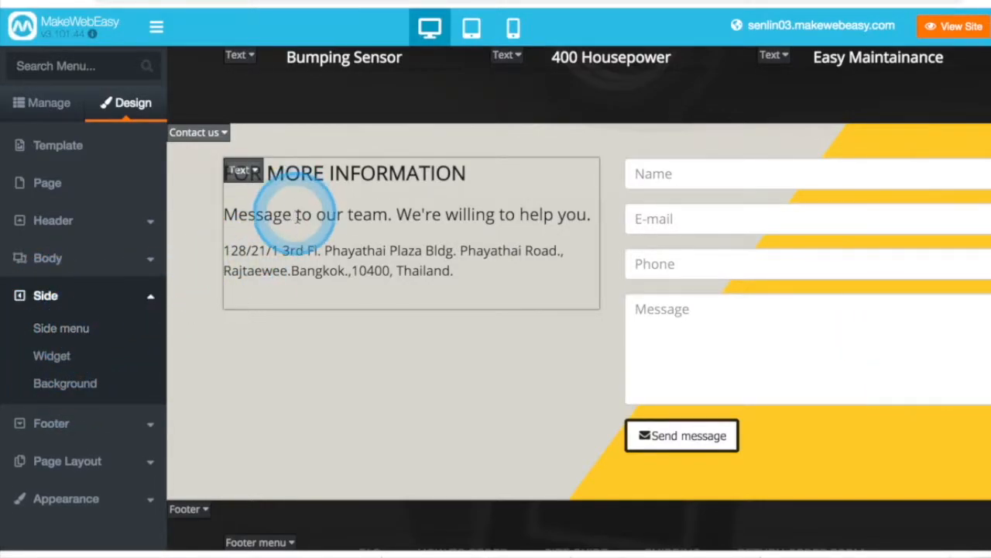
{"action": "scroll", "coordinate": [267, 353], "scroll_direction": "up", "scroll_amount": 15}
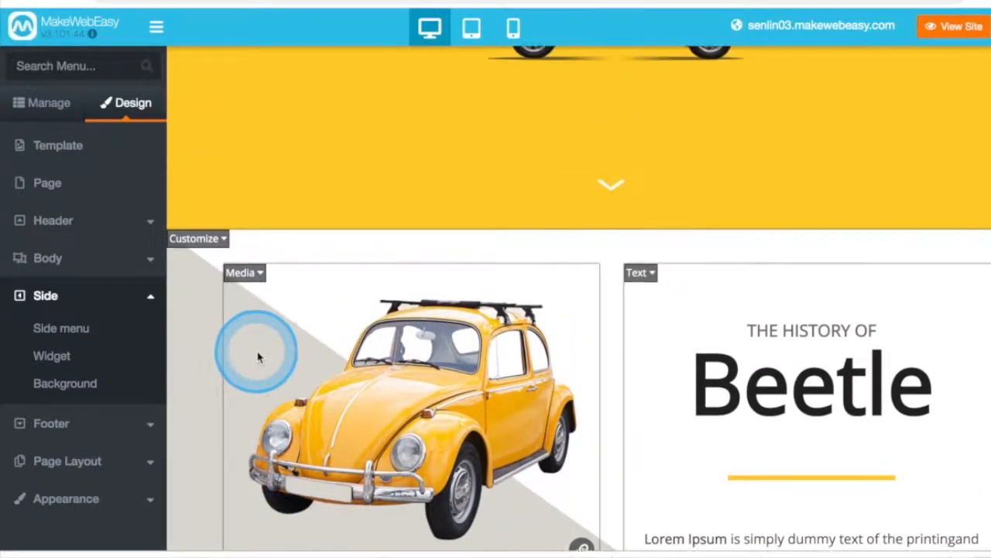
{"action": "left_click", "coordinate": [64, 333]}
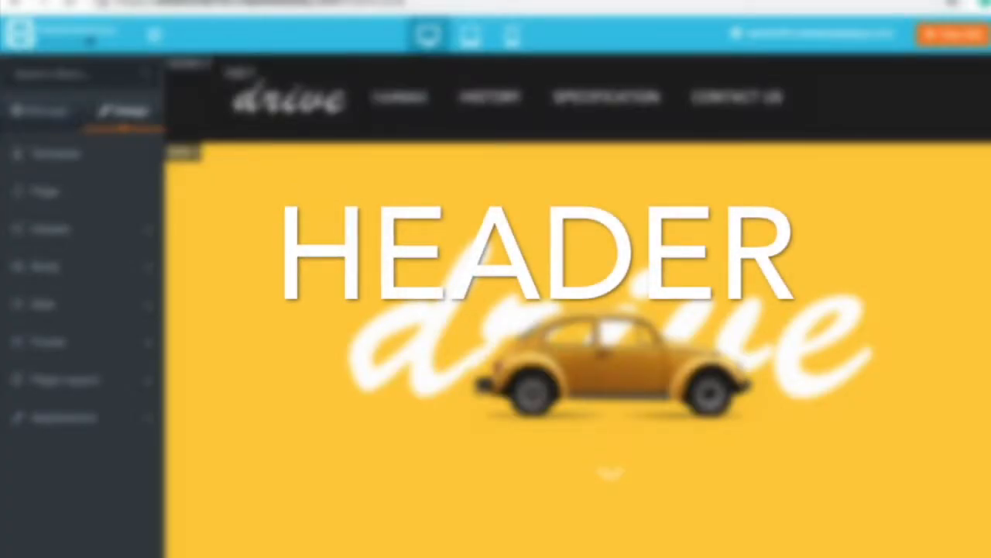
{"action": "left_click", "coordinate": [239, 122]}
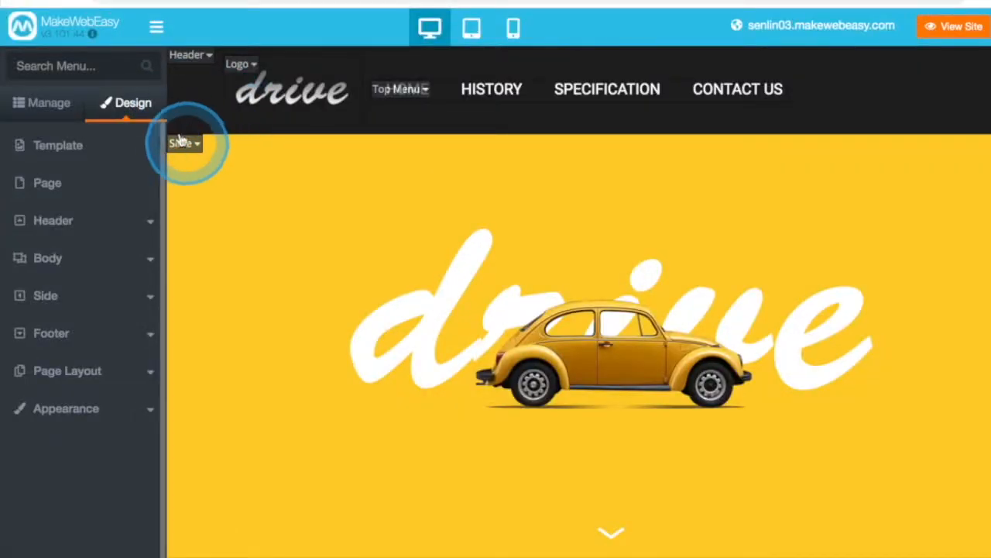
{"action": "left_click", "coordinate": [89, 224]}
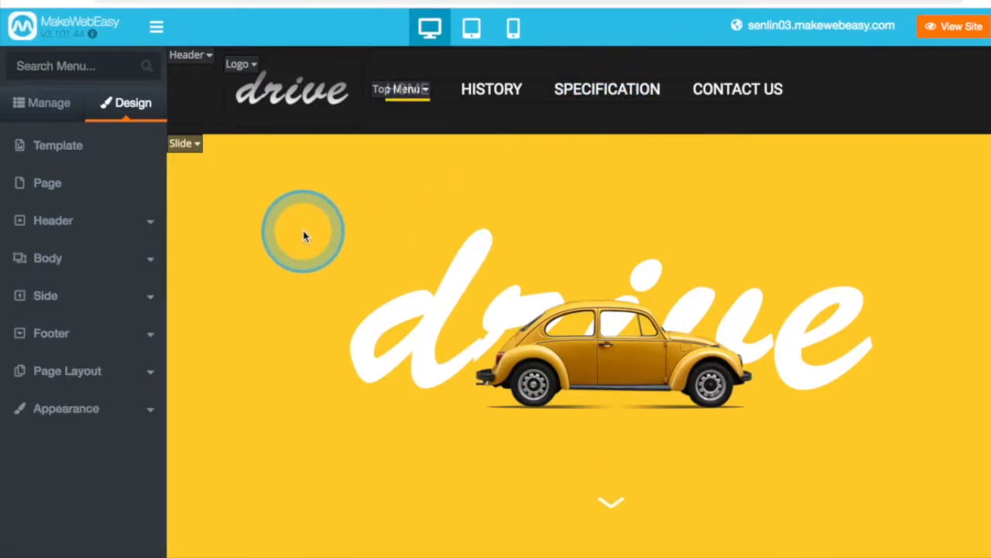
Delete the HISTORY page from the site's pages and hide the SPECIFICATION page
{"action": "double_click", "coordinate": [68, 182]}
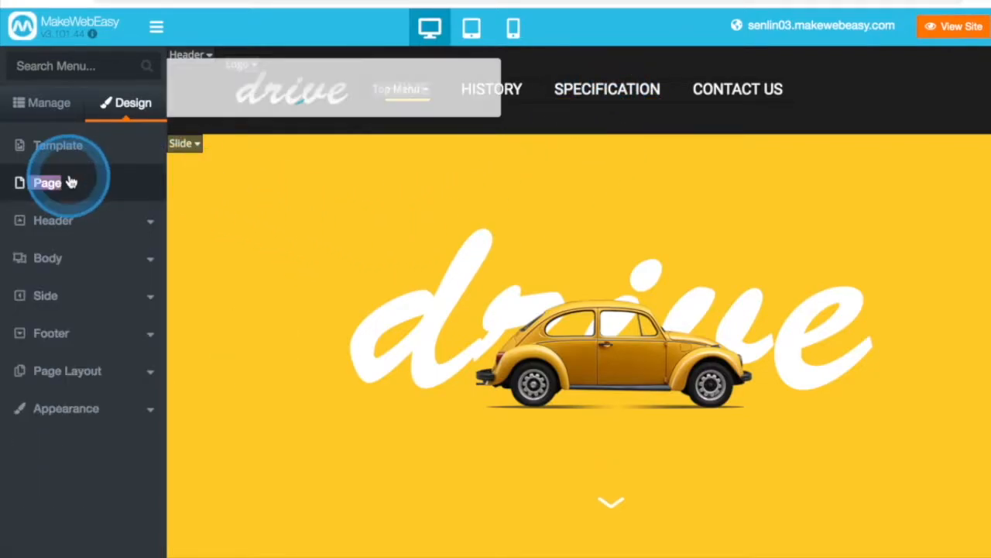
{"action": "left_click", "coordinate": [262, 146]}
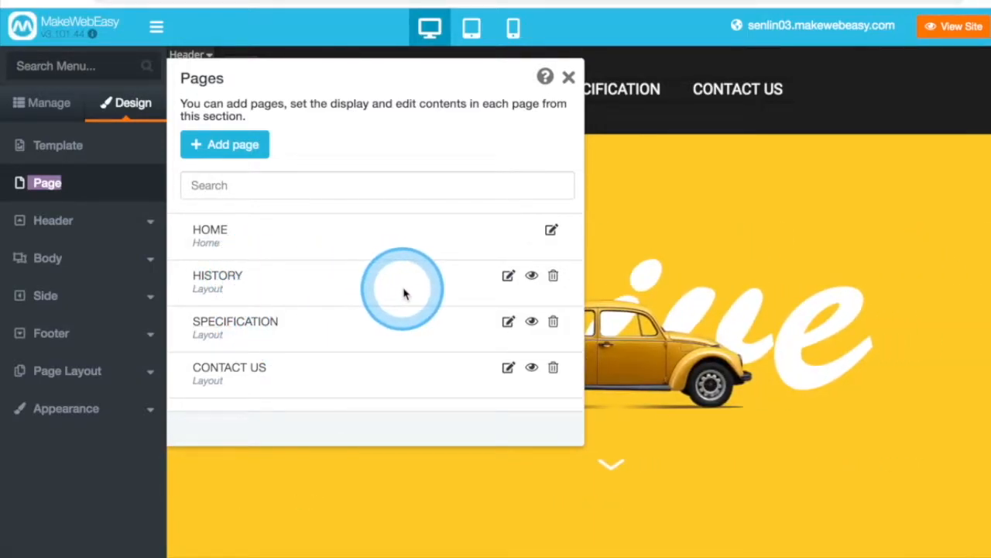
{"action": "left_click", "coordinate": [554, 276]}
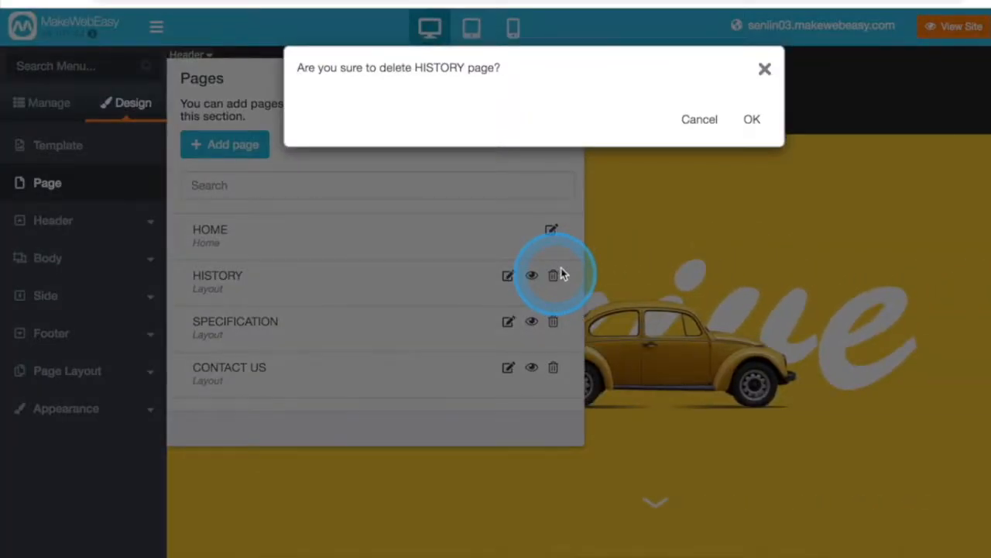
{"action": "left_click", "coordinate": [751, 120]}
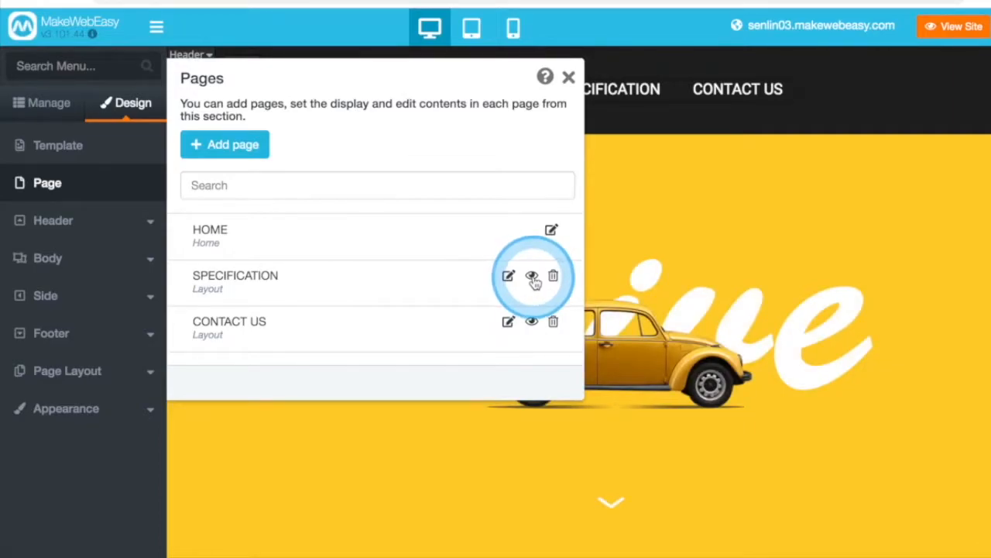
{"action": "left_click", "coordinate": [532, 277]}
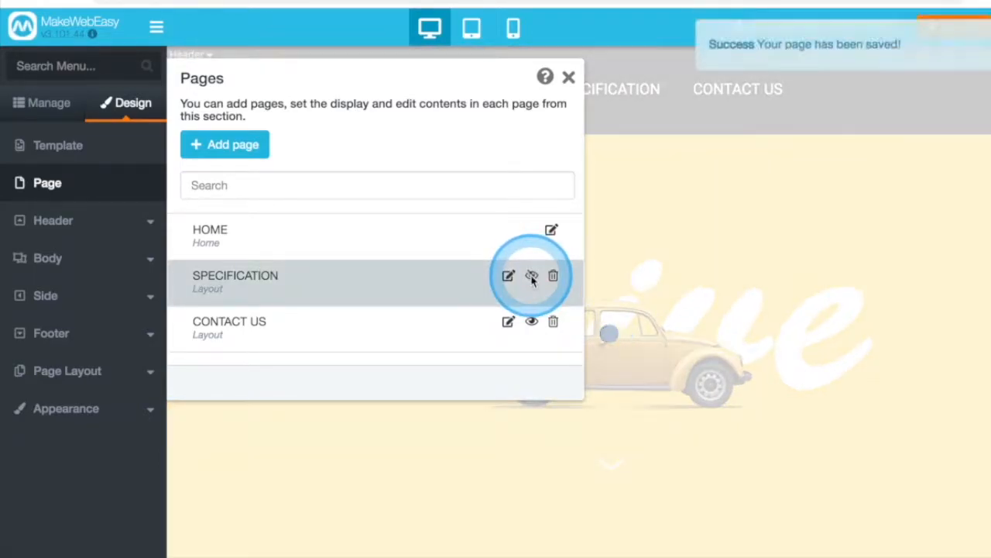
Start adding a new page with All Product as its page type
{"action": "left_click", "coordinate": [294, 177]}
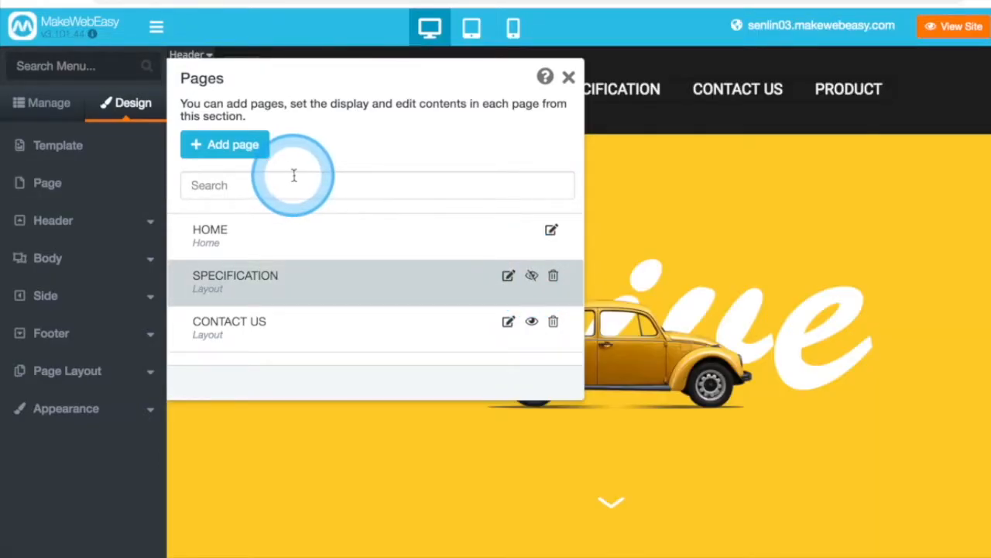
{"action": "left_click", "coordinate": [253, 147]}
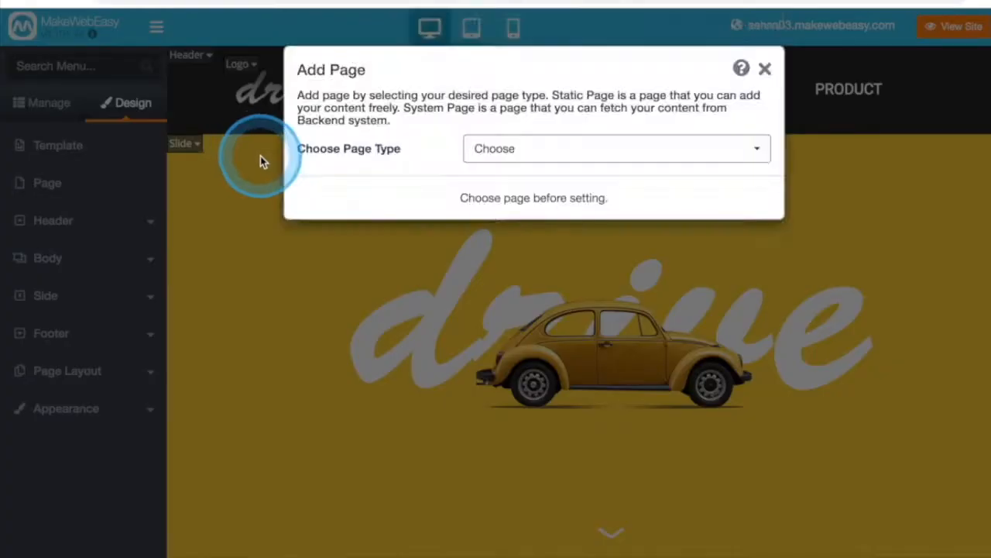
{"action": "left_click", "coordinate": [512, 158]}
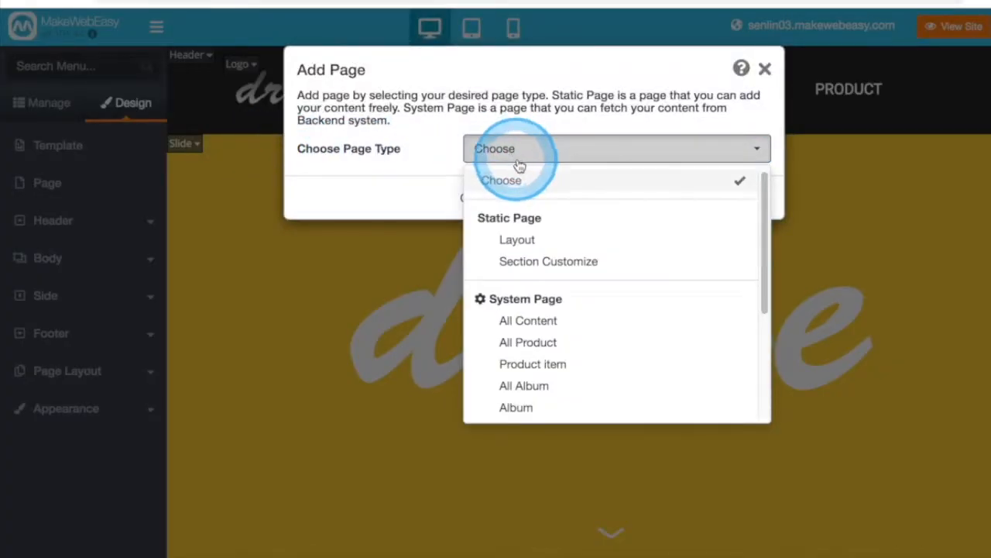
{"action": "left_click", "coordinate": [577, 343]}
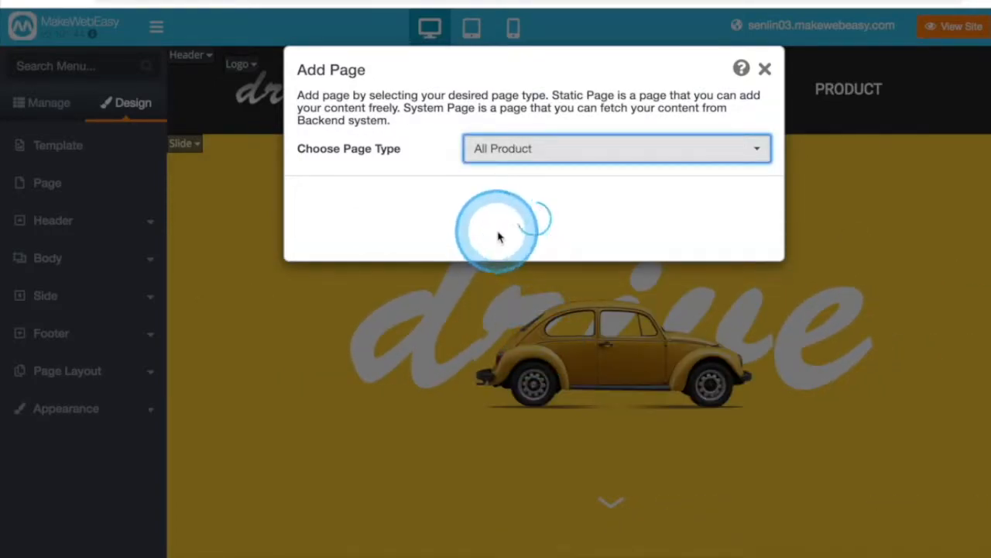
Enter PRODUCT as the new page's name, title, description and keyword
{"action": "left_click", "coordinate": [489, 265]}
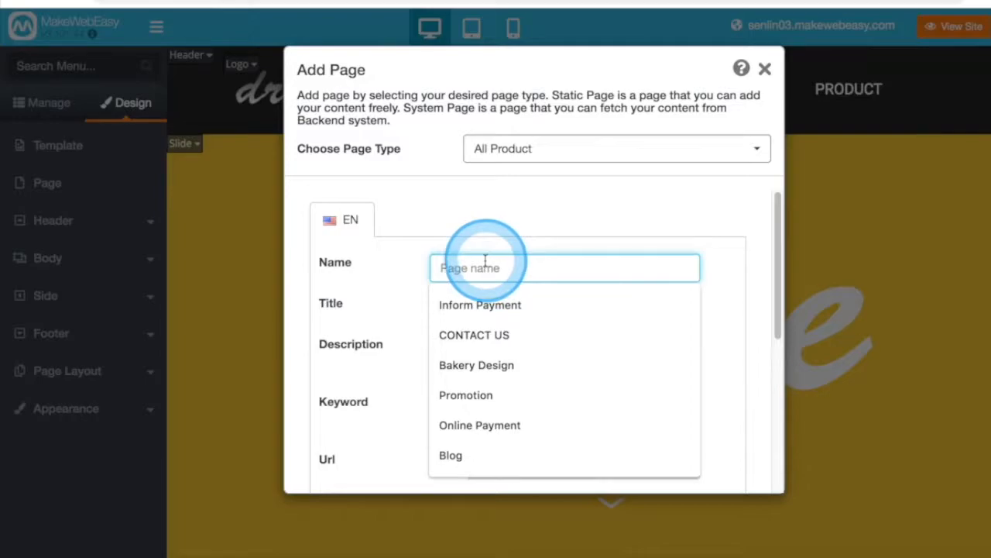
{"action": "type", "text": "PRODUCT"}
{"action": "left_click", "coordinate": [446, 301]}
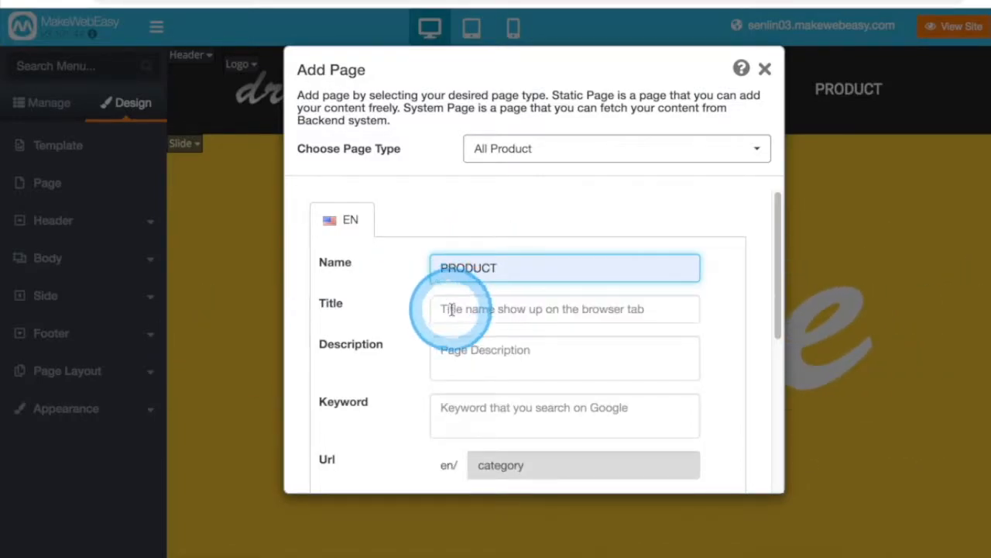
{"action": "left_click", "coordinate": [450, 309]}
{"action": "type", "text": "PRODUCT"}
{"action": "left_click", "coordinate": [416, 320]}
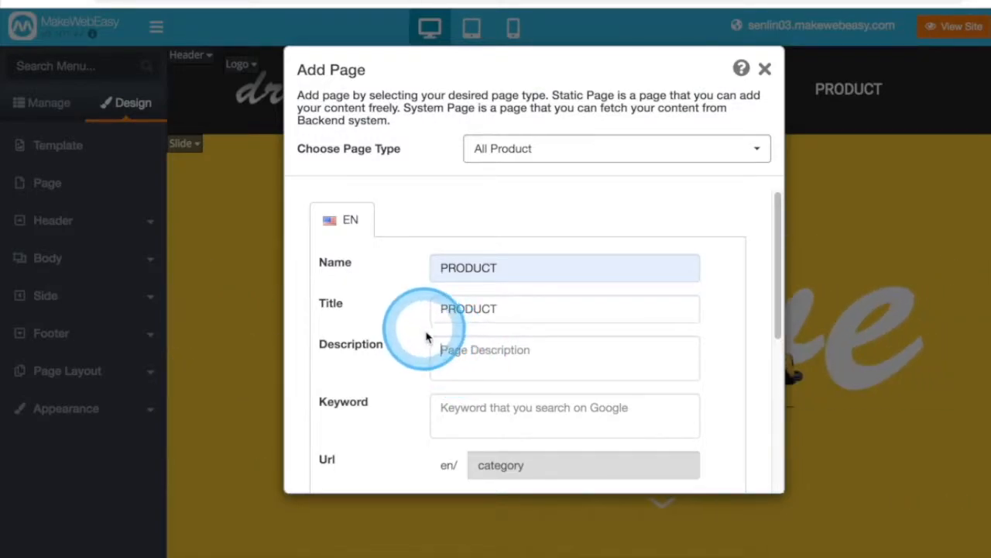
{"action": "left_click", "coordinate": [429, 356]}
{"action": "type", "text": "PRODUCT"}
{"action": "left_click", "coordinate": [448, 413]}
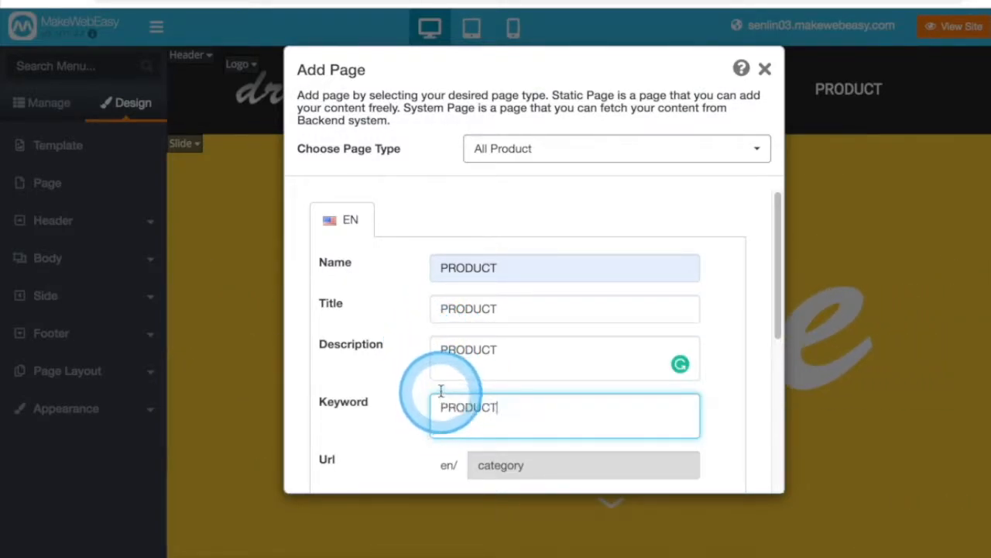
{"action": "type", "text": "PRODUCT"}
Choose Show All as the new page's category and save the page
{"action": "scroll", "coordinate": [452, 375], "scroll_direction": "down", "scroll_amount": 2}
{"action": "scroll", "coordinate": [403, 391], "scroll_direction": "down", "scroll_amount": 1}
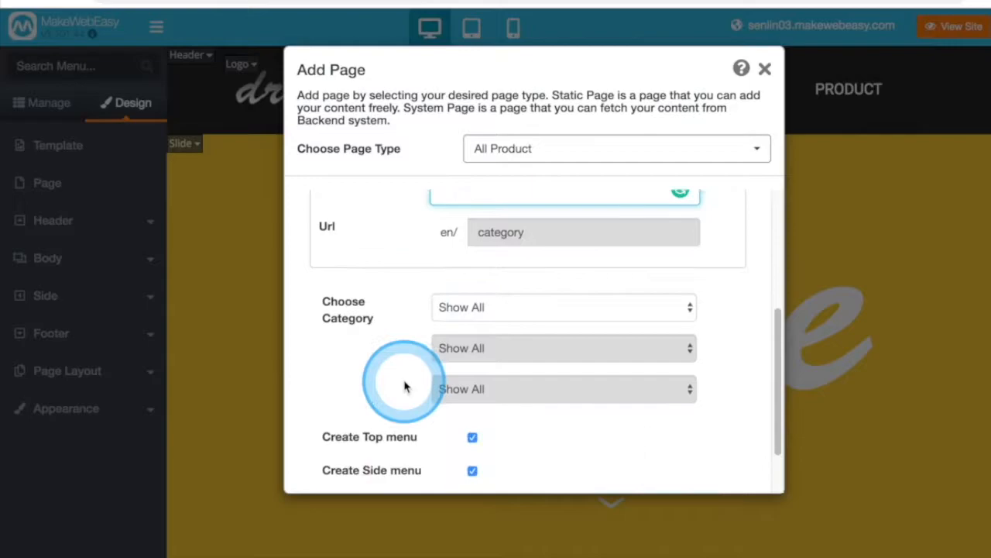
{"action": "left_click", "coordinate": [469, 311]}
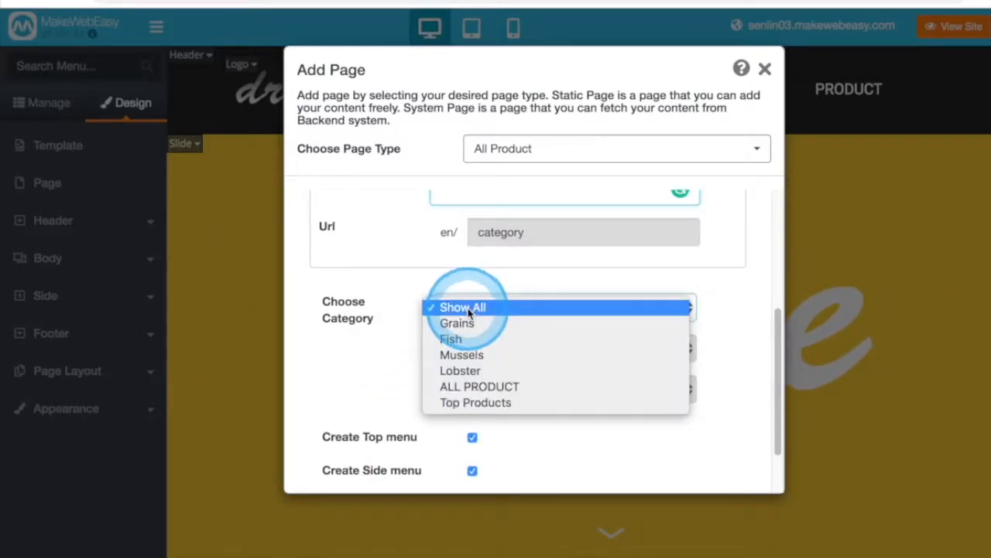
{"action": "left_click", "coordinate": [461, 311]}
{"action": "scroll", "coordinate": [430, 392], "scroll_direction": "down", "scroll_amount": 1}
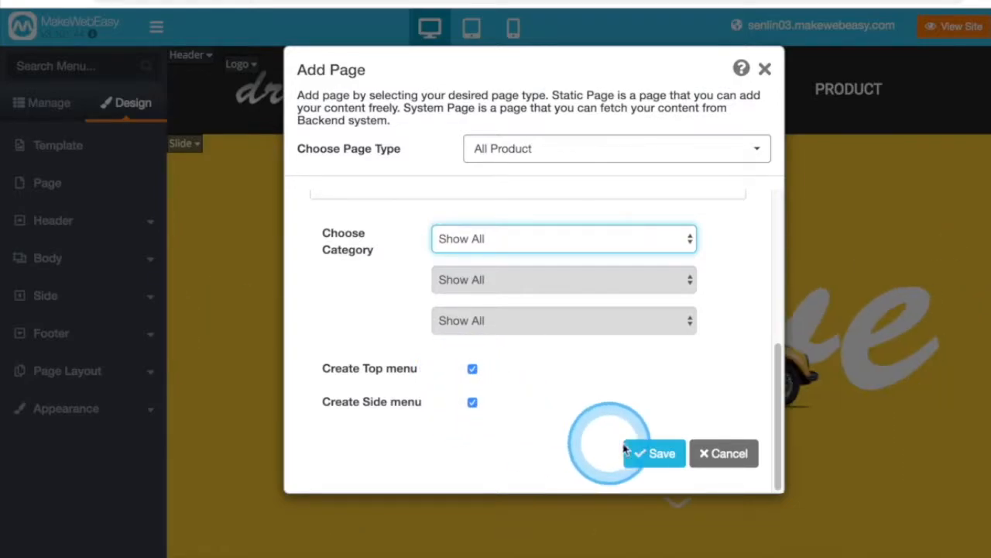
{"action": "left_click", "coordinate": [653, 456]}
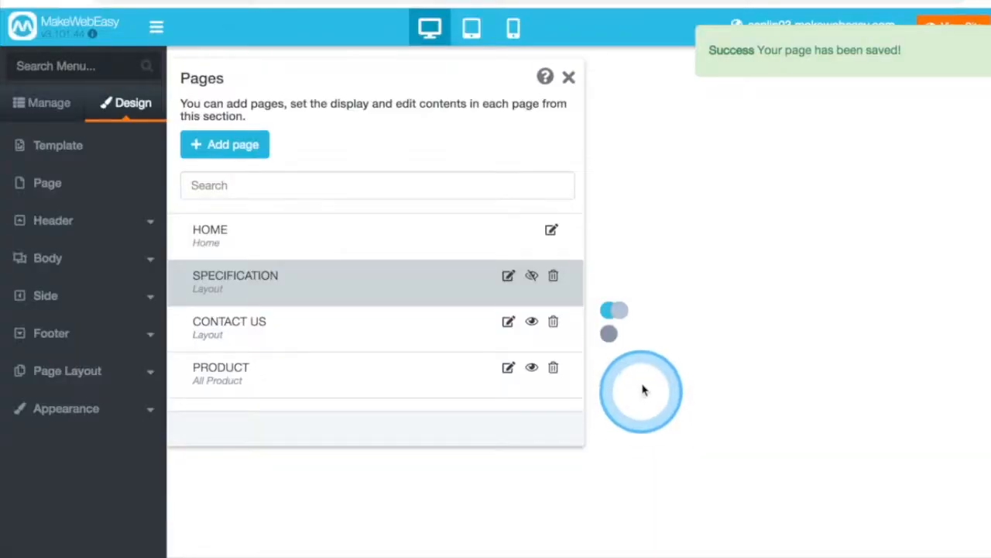
Move the PRODUCT item in the header menu directly after HOME
{"action": "left_click", "coordinate": [184, 174]}
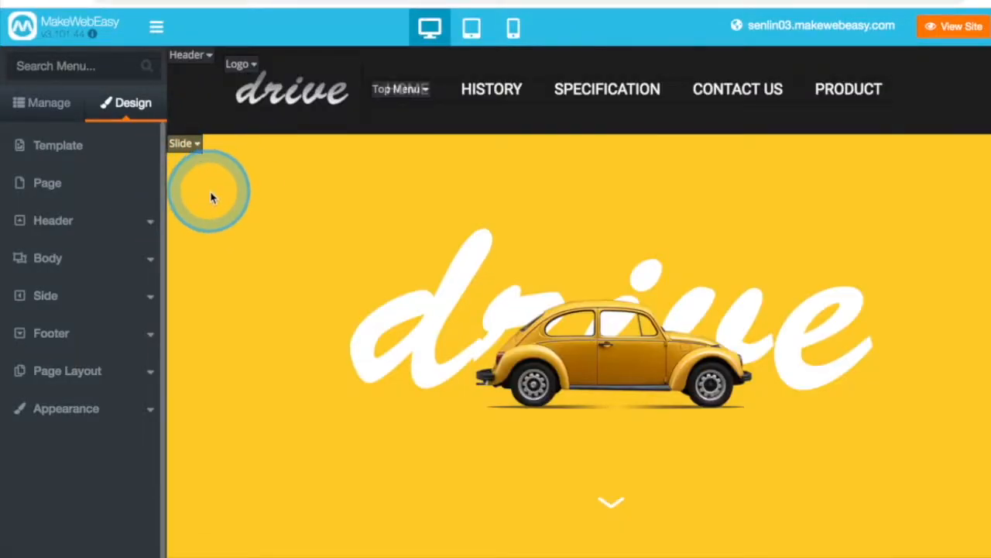
{"action": "left_click", "coordinate": [96, 224]}
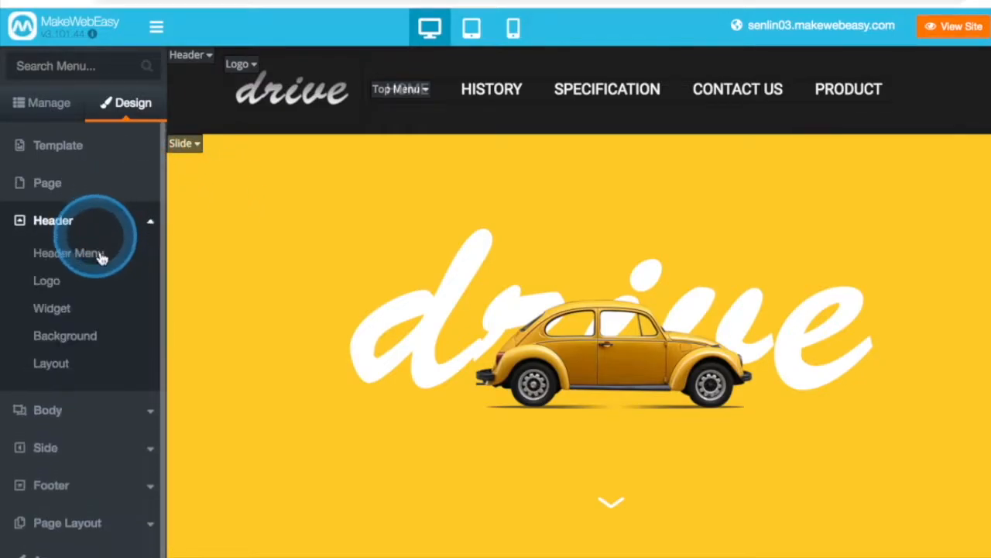
{"action": "left_click", "coordinate": [101, 262]}
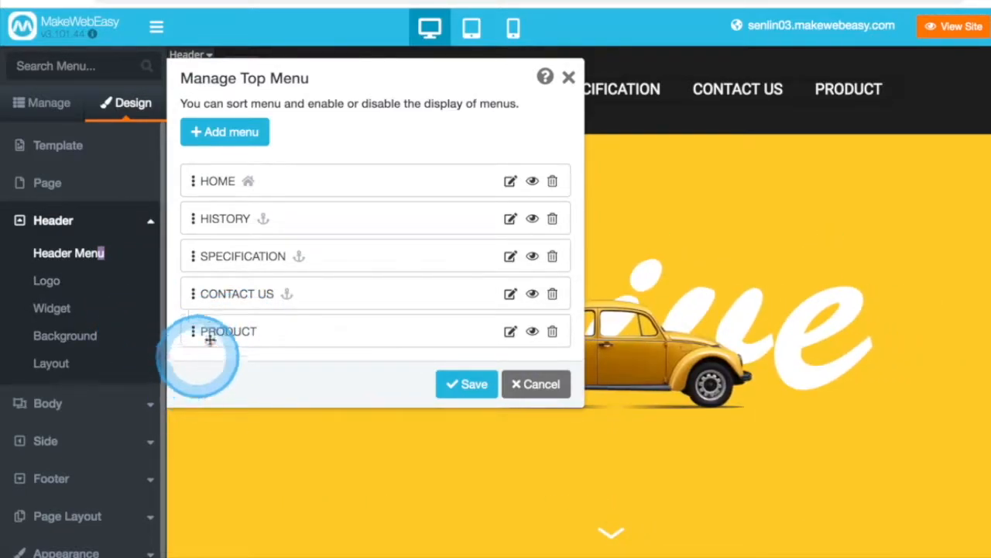
{"action": "left_click_drag", "start_coordinate": [196, 331], "coordinate": [210, 222]}
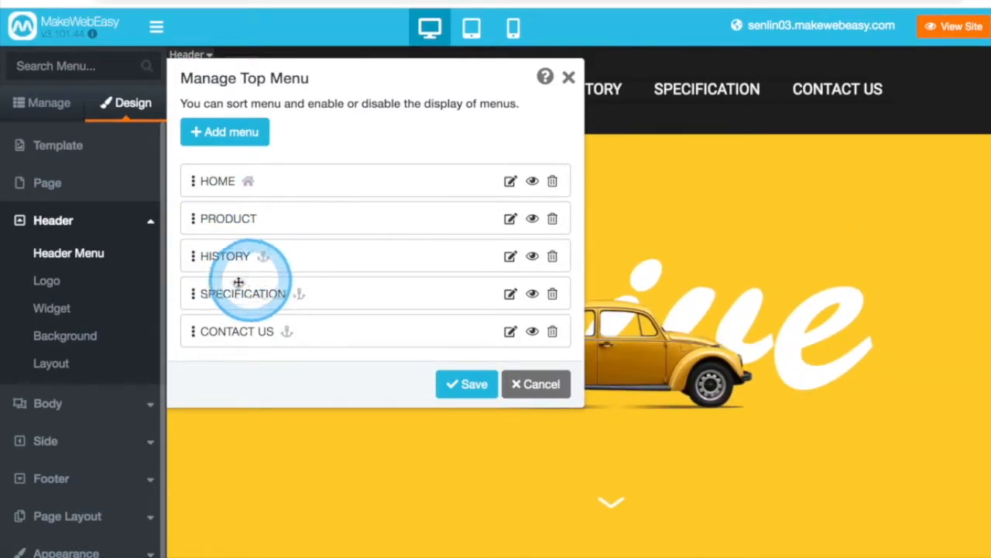
Delete the HISTORY and SPECIFICATION items from the header menu and save the menu
{"action": "left_click", "coordinate": [554, 260]}
{"action": "left_click", "coordinate": [753, 110]}
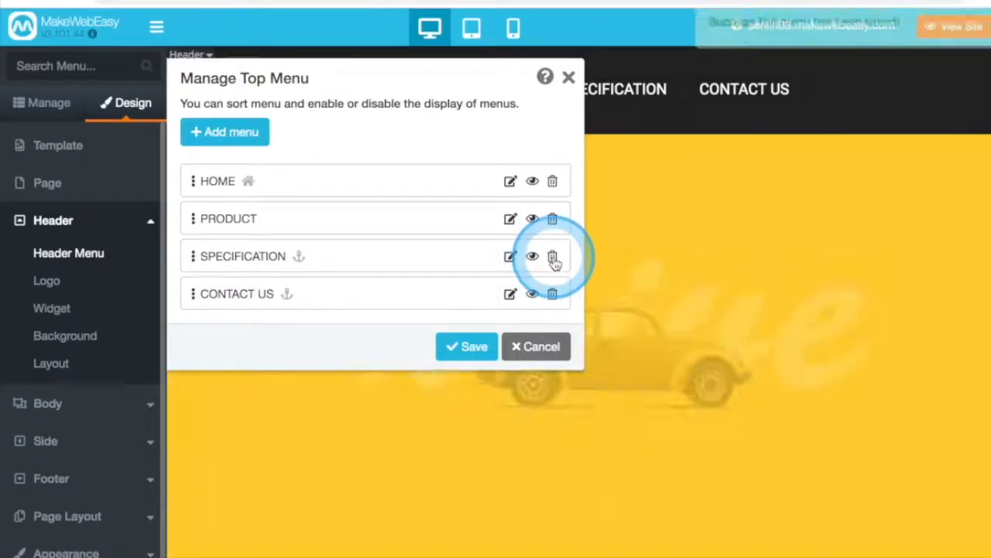
{"action": "left_click", "coordinate": [554, 260]}
{"action": "left_click", "coordinate": [745, 124]}
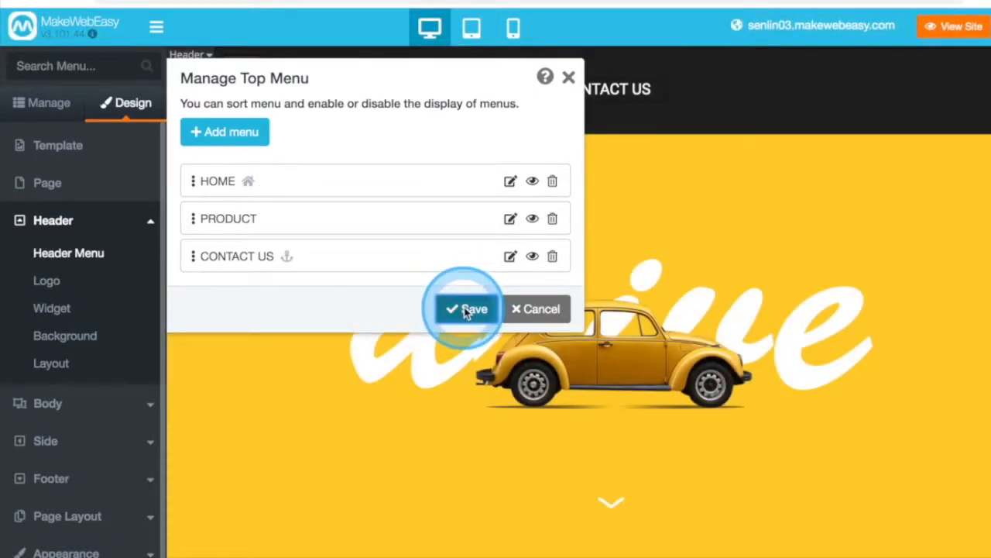
{"action": "left_click", "coordinate": [468, 309]}
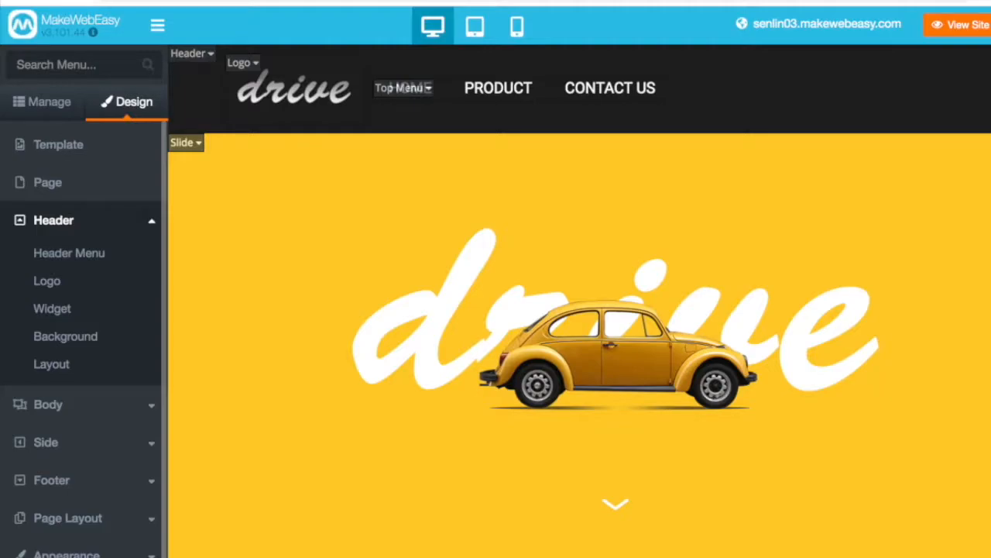
Replace the header logo with the Canary Made image logo.png from the file manager and save it
{"action": "left_click", "coordinate": [56, 288]}
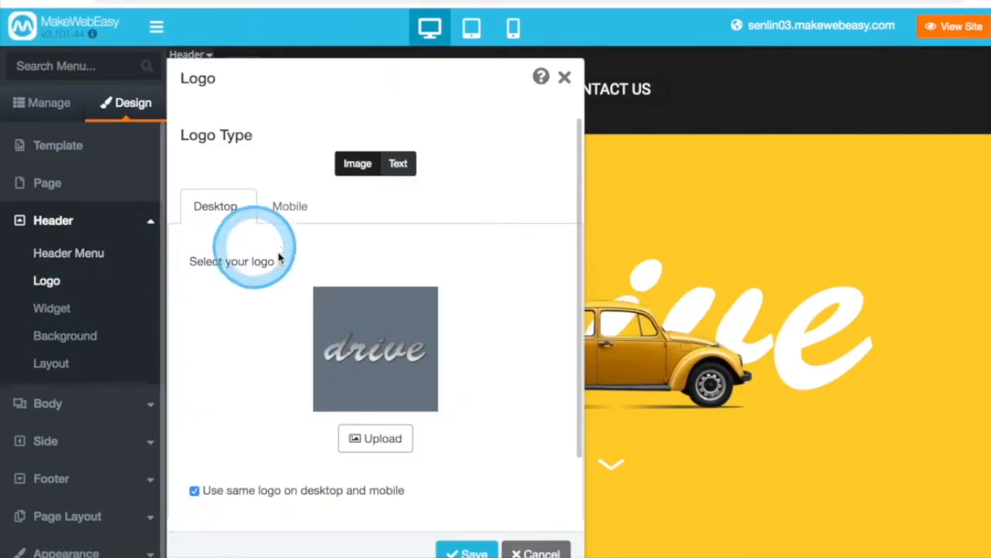
{"action": "left_click", "coordinate": [359, 448]}
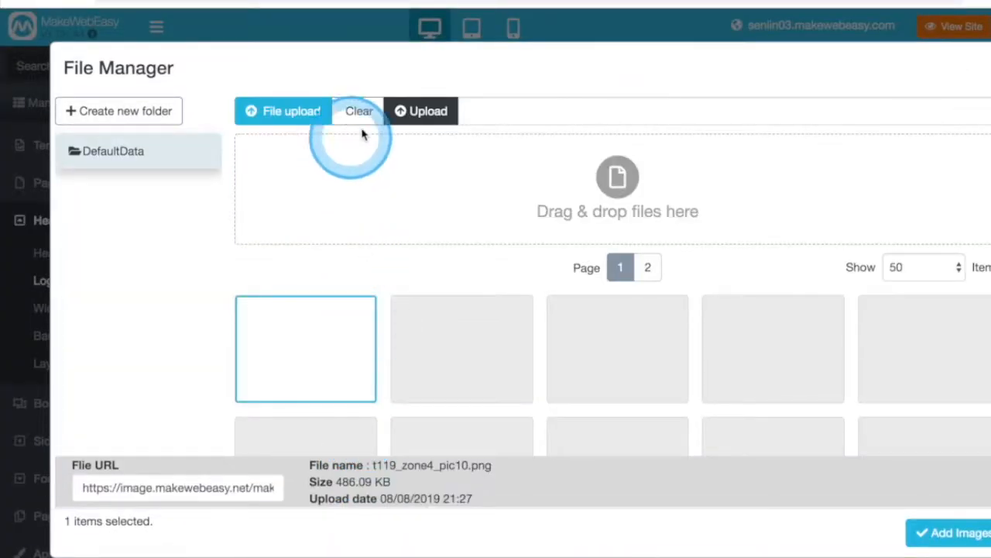
{"action": "left_click", "coordinate": [319, 107]}
{"action": "left_click", "coordinate": [407, 65]}
{"action": "left_click", "coordinate": [783, 551]}
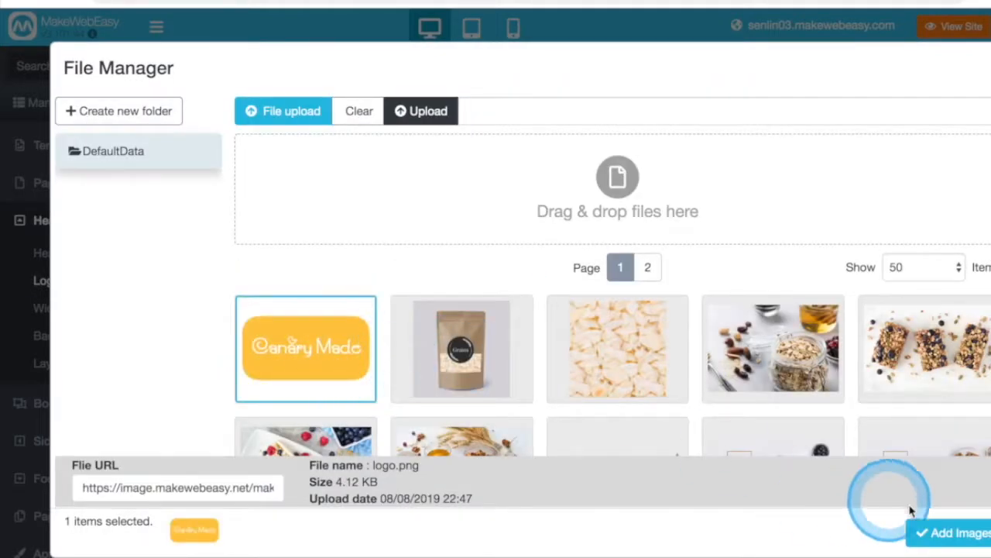
{"action": "left_click", "coordinate": [953, 533]}
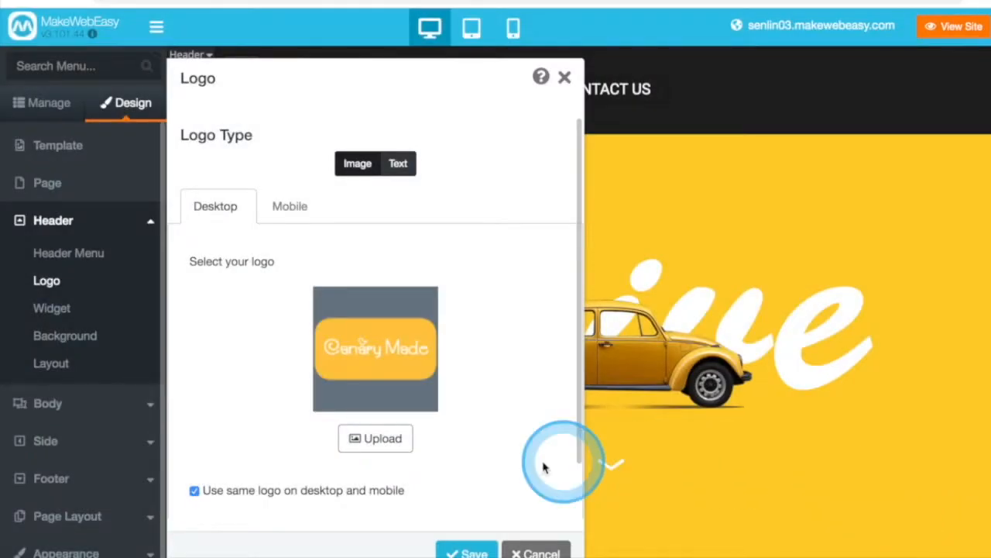
{"action": "scroll", "coordinate": [396, 465], "scroll_direction": "down", "scroll_amount": 2}
{"action": "scroll", "coordinate": [398, 466], "scroll_direction": "down", "scroll_amount": 2}
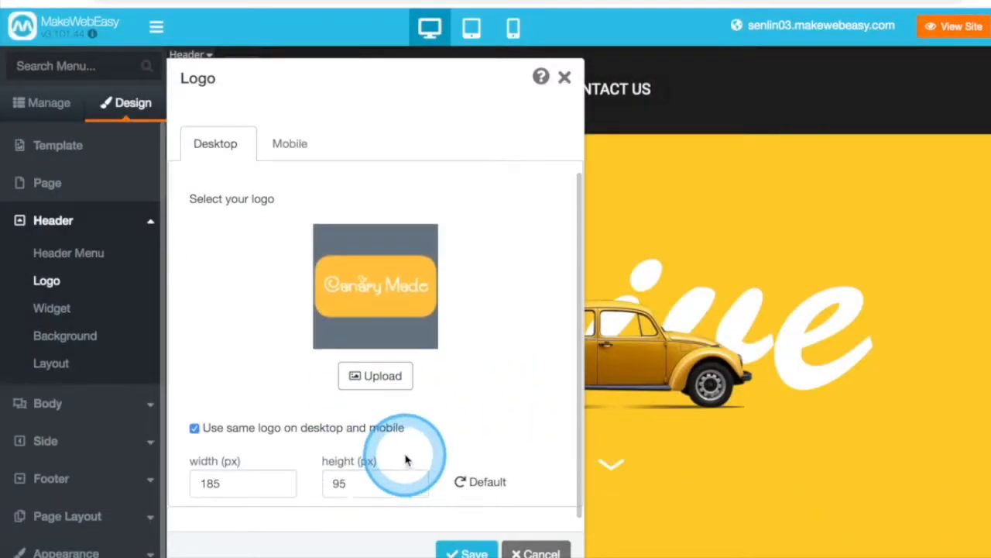
{"action": "left_click", "coordinate": [462, 552]}
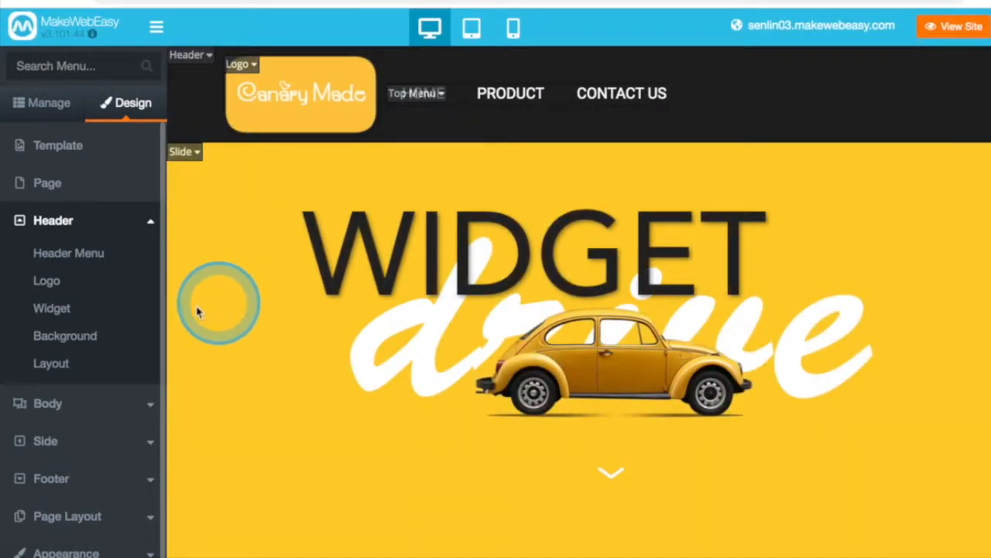
Turn on the Cart Box, Member and Social Box widgets for the header
{"action": "left_click", "coordinate": [65, 308]}
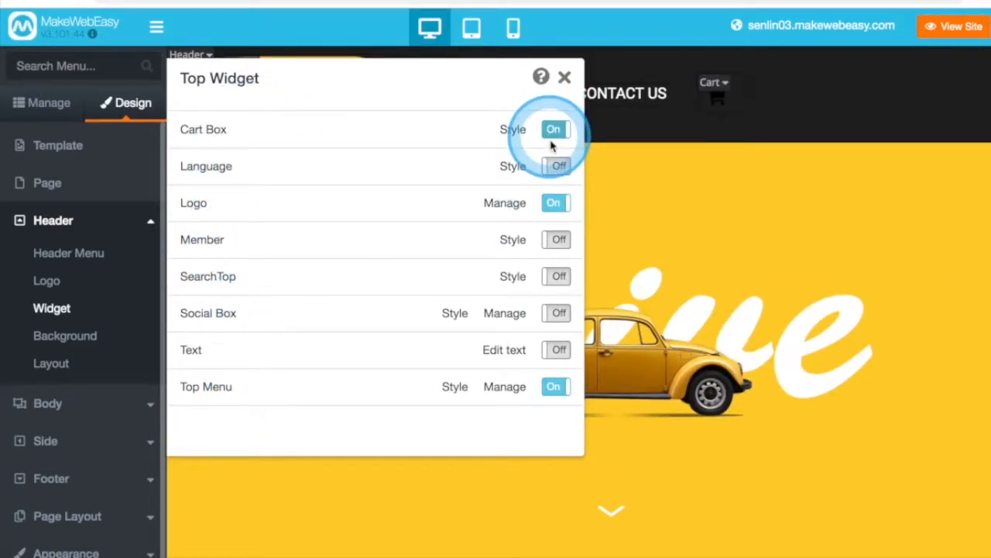
{"action": "left_click", "coordinate": [556, 240]}
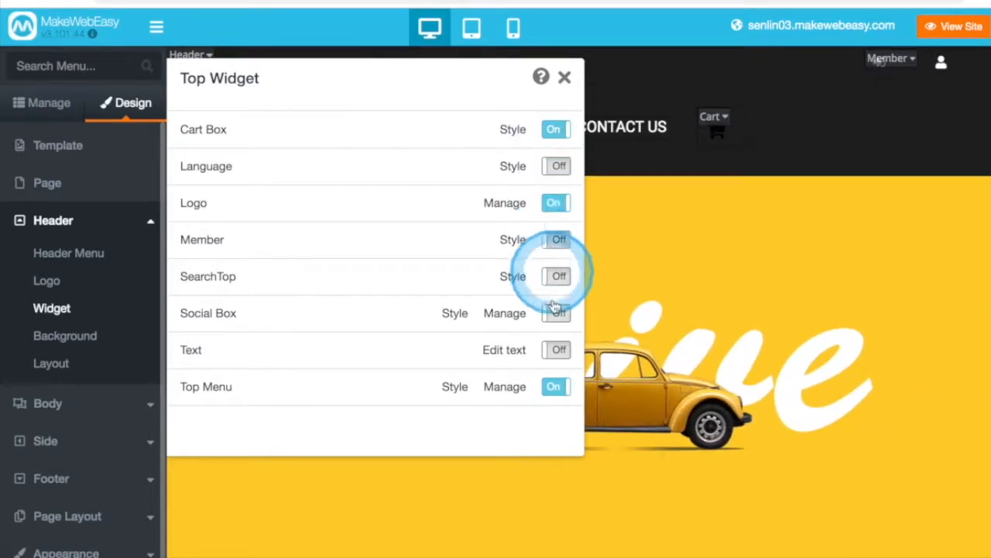
{"action": "left_click", "coordinate": [554, 317]}
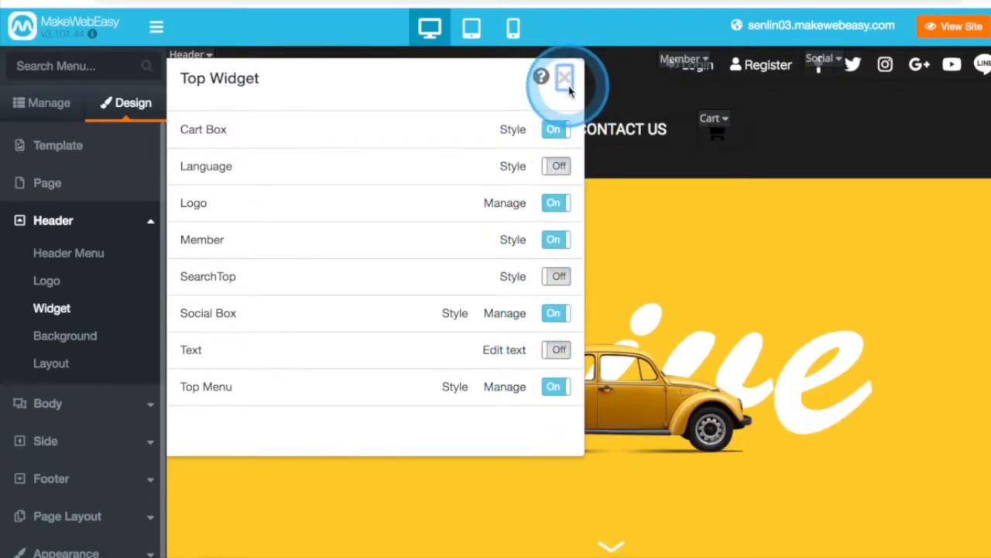
{"action": "left_click", "coordinate": [565, 77]}
{"action": "left_click", "coordinate": [926, 36]}
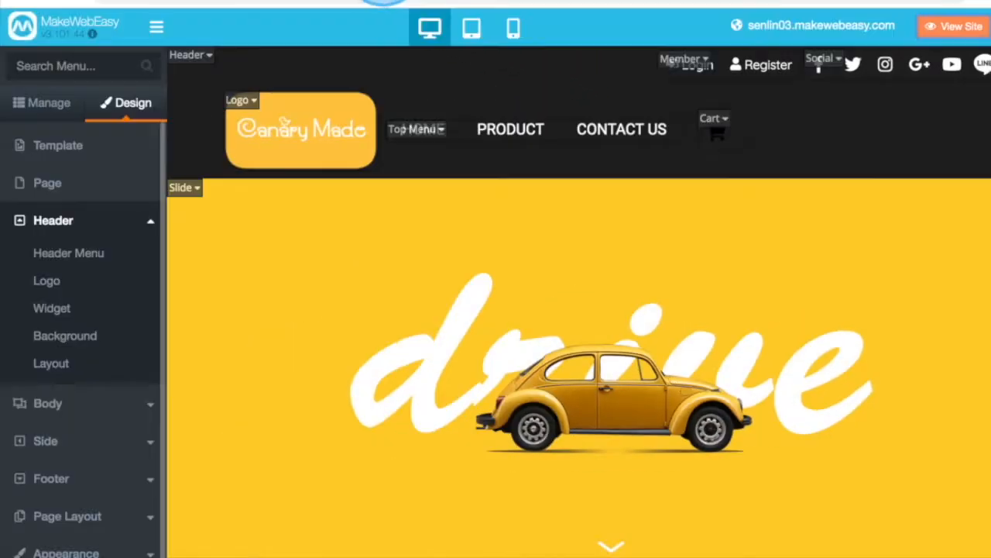
Set the header background color to dark brown and save it
{"action": "left_click", "coordinate": [67, 338]}
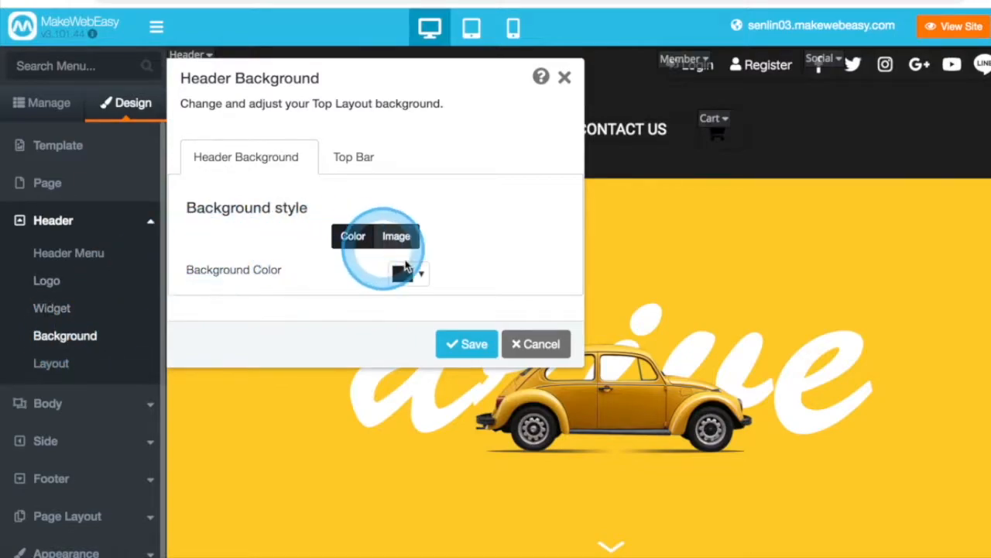
{"action": "left_click", "coordinate": [404, 276]}
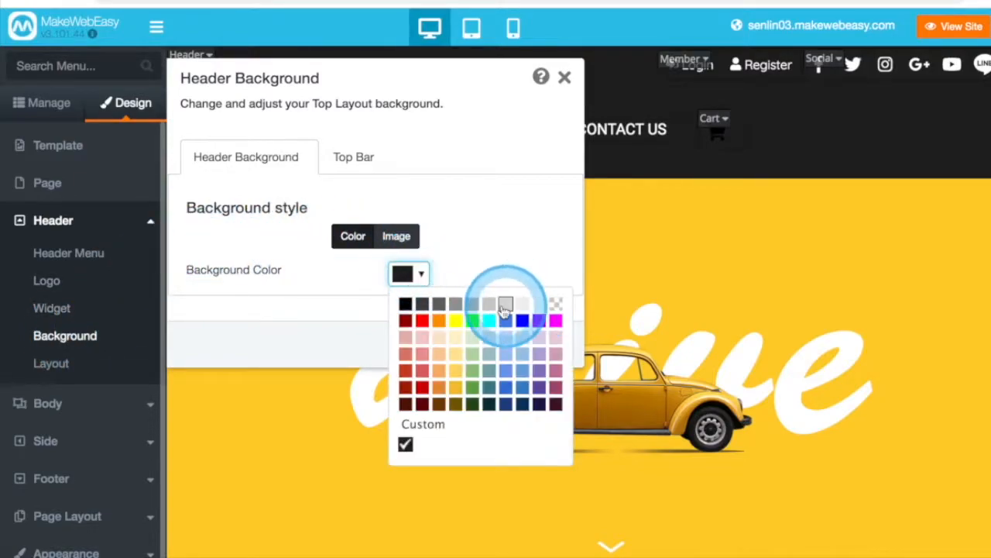
{"action": "left_click", "coordinate": [439, 405]}
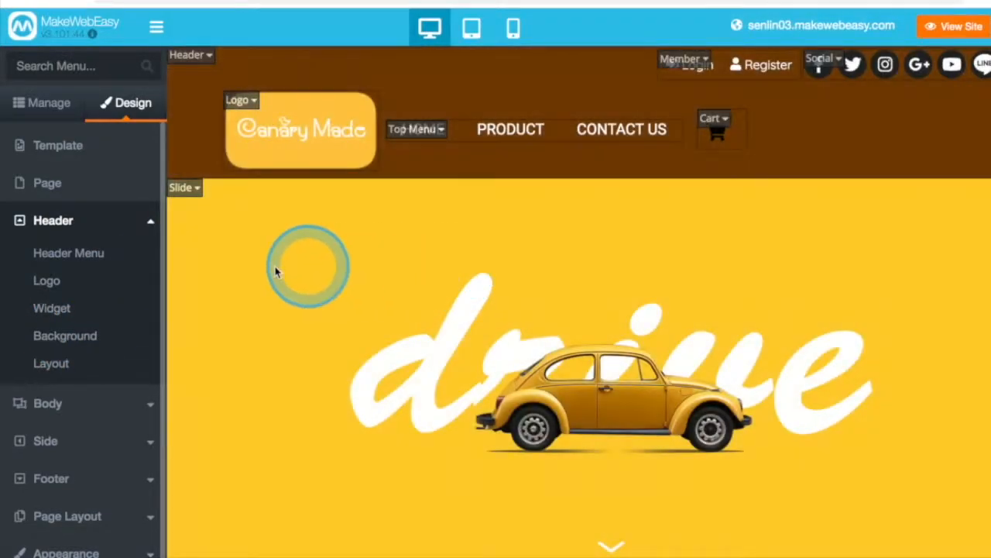
Examine the desktop layouts offered for the header
{"action": "left_click", "coordinate": [68, 365]}
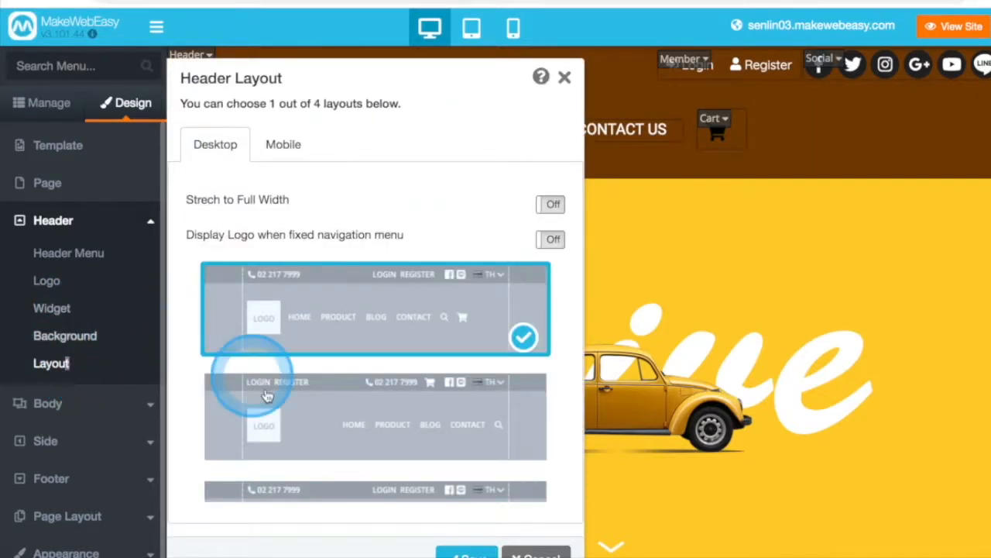
{"action": "scroll", "coordinate": [372, 420], "scroll_direction": "down", "scroll_amount": 5}
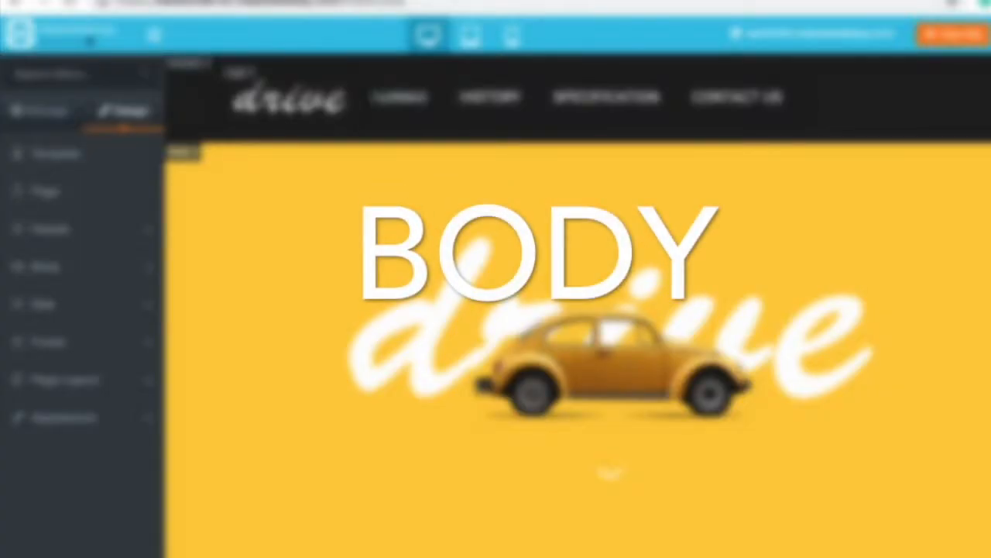
{"action": "left_click", "coordinate": [368, 292]}
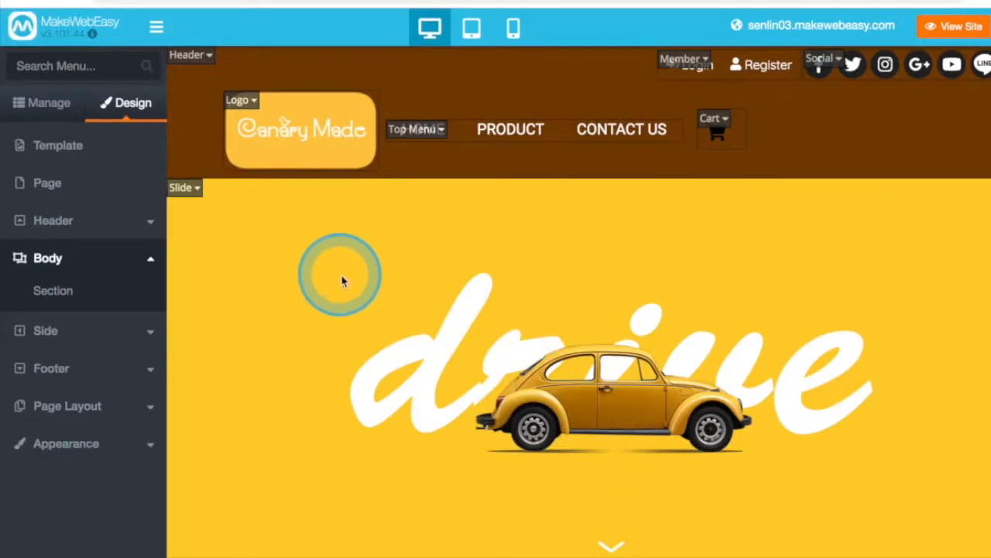
Start a new body section for the HOME page and set its type to Customize
{"action": "scroll", "coordinate": [490, 395], "scroll_direction": "down", "scroll_amount": 10}
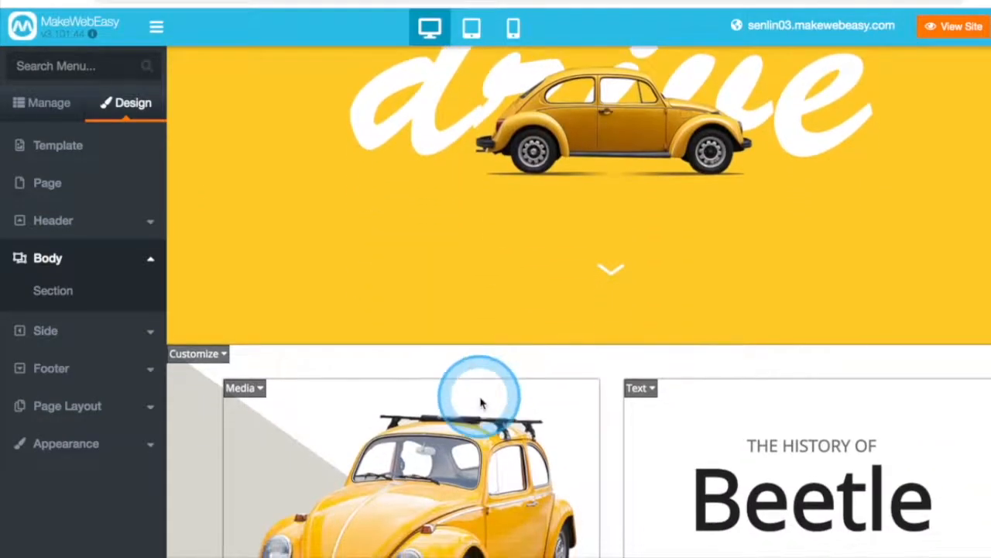
{"action": "scroll", "coordinate": [483, 400], "scroll_direction": "down", "scroll_amount": 11}
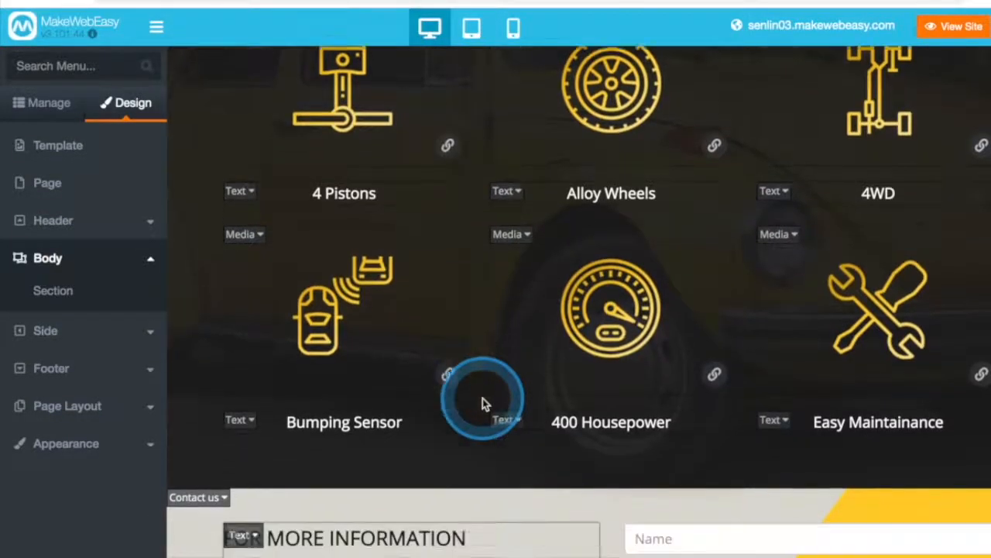
{"action": "scroll", "coordinate": [499, 410], "scroll_direction": "up", "scroll_amount": 20}
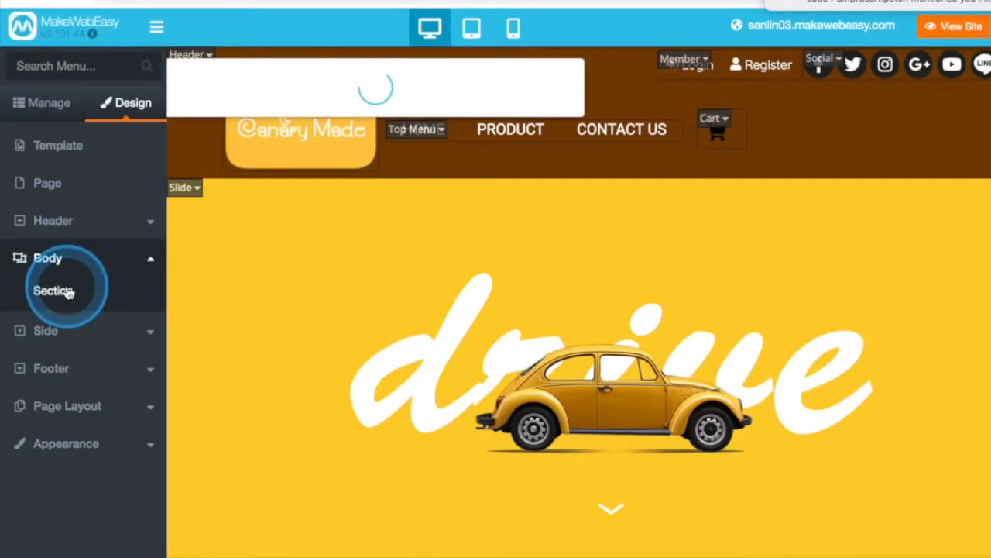
{"action": "left_click", "coordinate": [225, 173]}
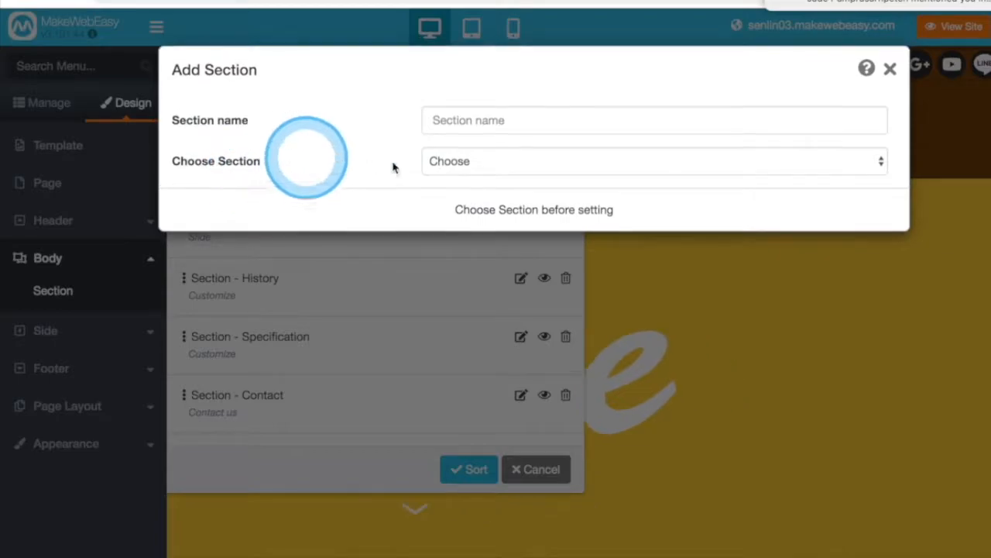
{"action": "left_click", "coordinate": [486, 161]}
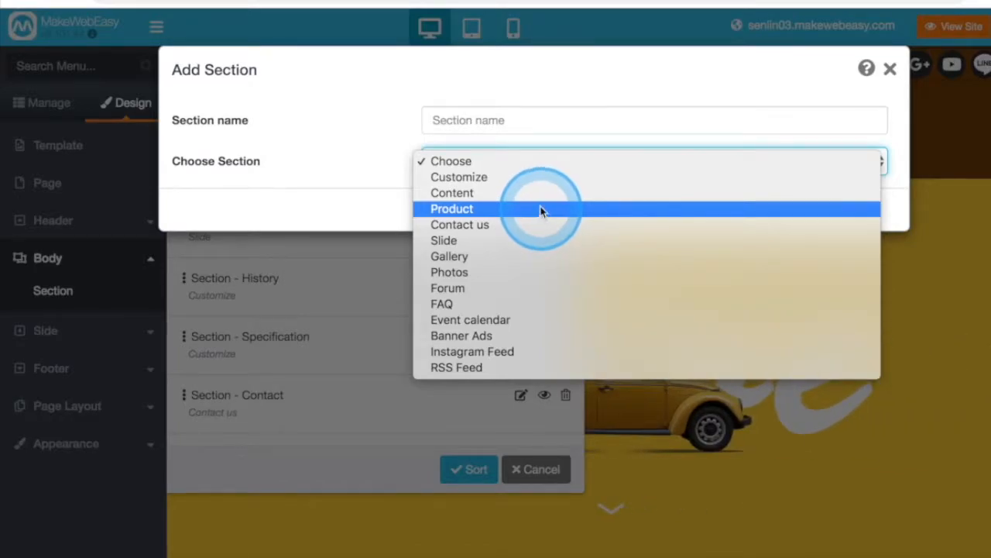
{"action": "left_click", "coordinate": [517, 181]}
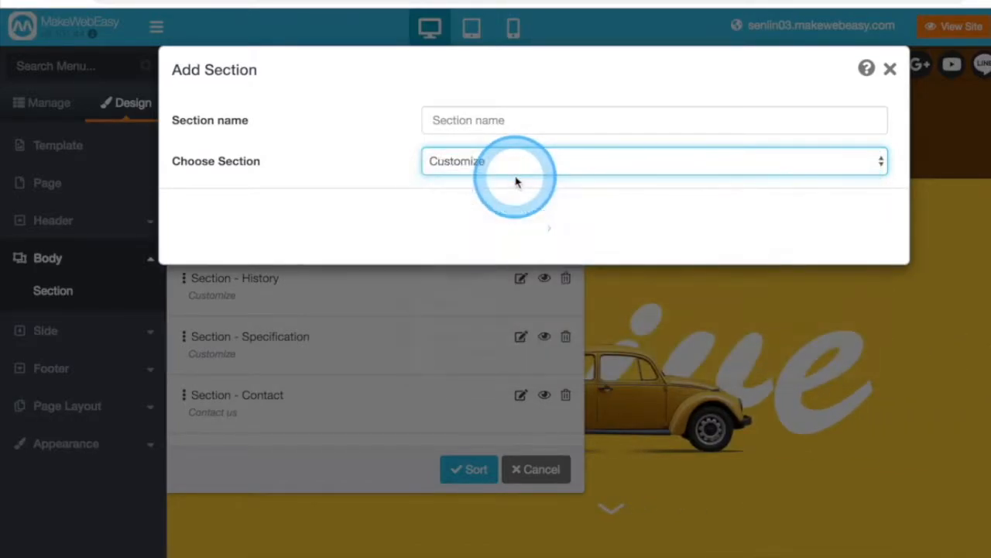
Examine the content layouts available for the new Customize section
{"action": "left_click", "coordinate": [500, 121]}
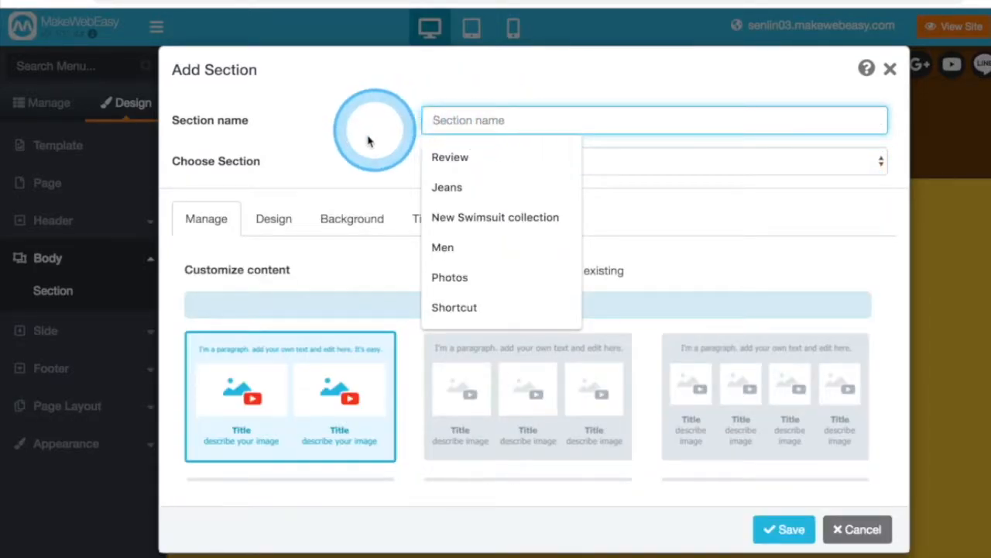
{"action": "left_click", "coordinate": [369, 141]}
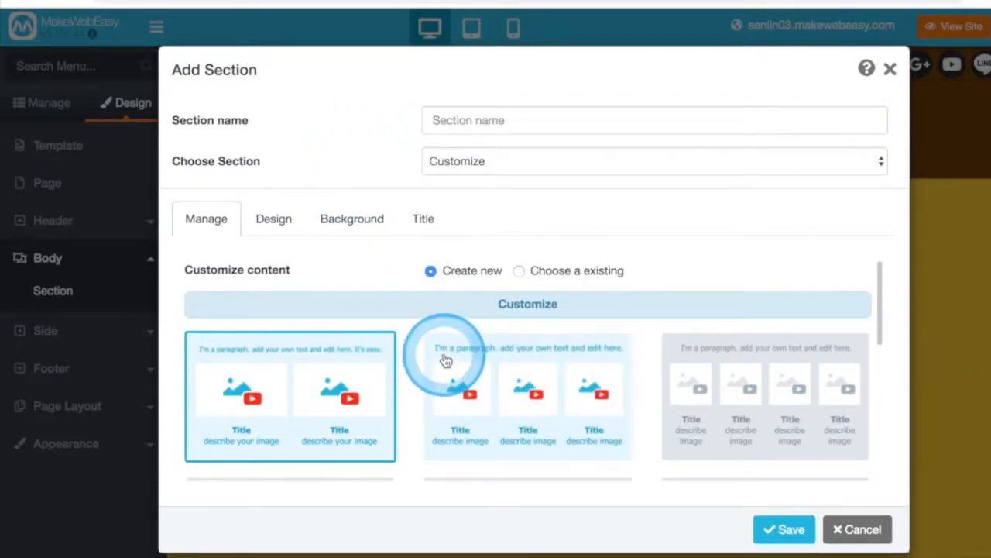
{"action": "scroll", "coordinate": [443, 364], "scroll_direction": "down", "scroll_amount": 3}
{"action": "scroll", "coordinate": [417, 341], "scroll_direction": "down", "scroll_amount": 6}
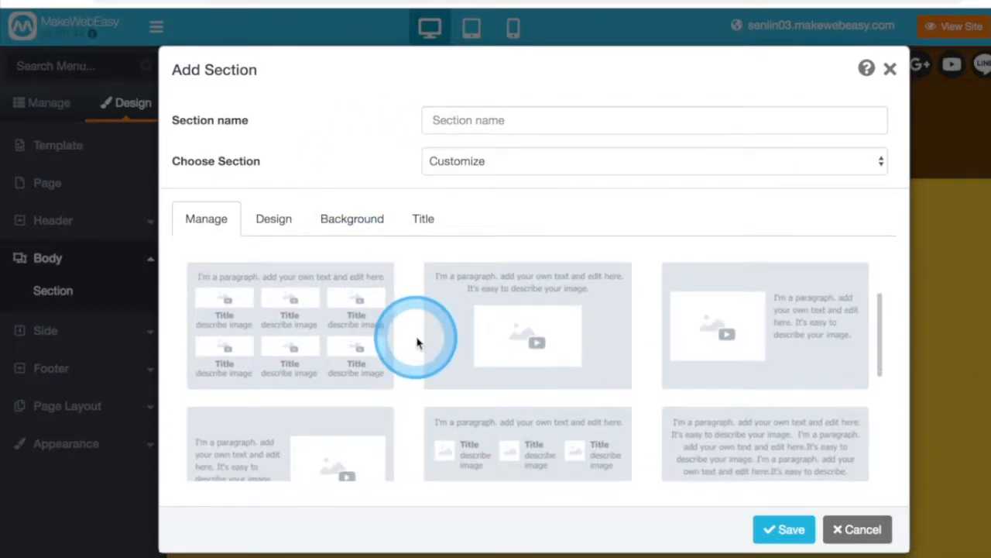
{"action": "scroll", "coordinate": [417, 358], "scroll_direction": "down", "scroll_amount": 3}
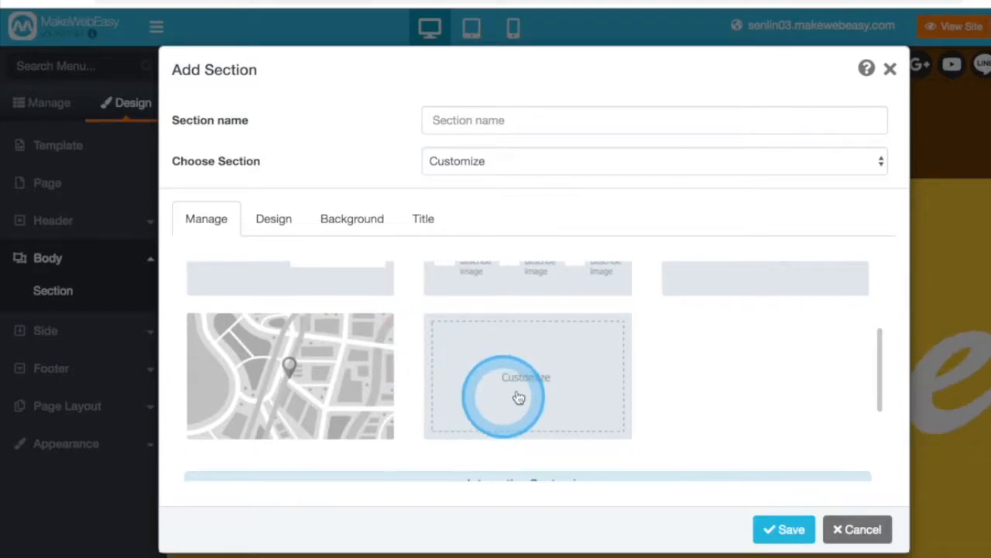
{"action": "scroll", "coordinate": [447, 388], "scroll_direction": "up", "scroll_amount": 4}
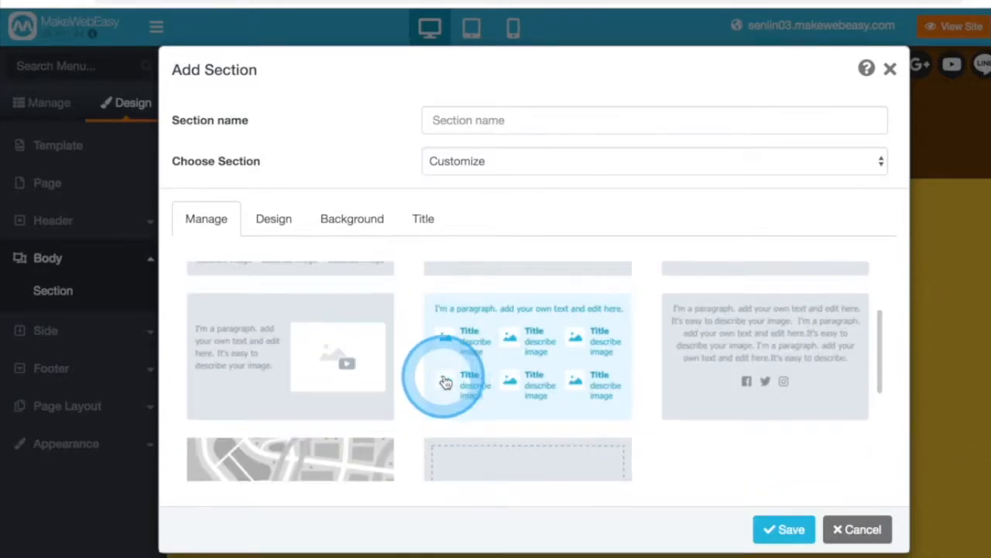
{"action": "scroll", "coordinate": [442, 364], "scroll_direction": "down", "scroll_amount": 2}
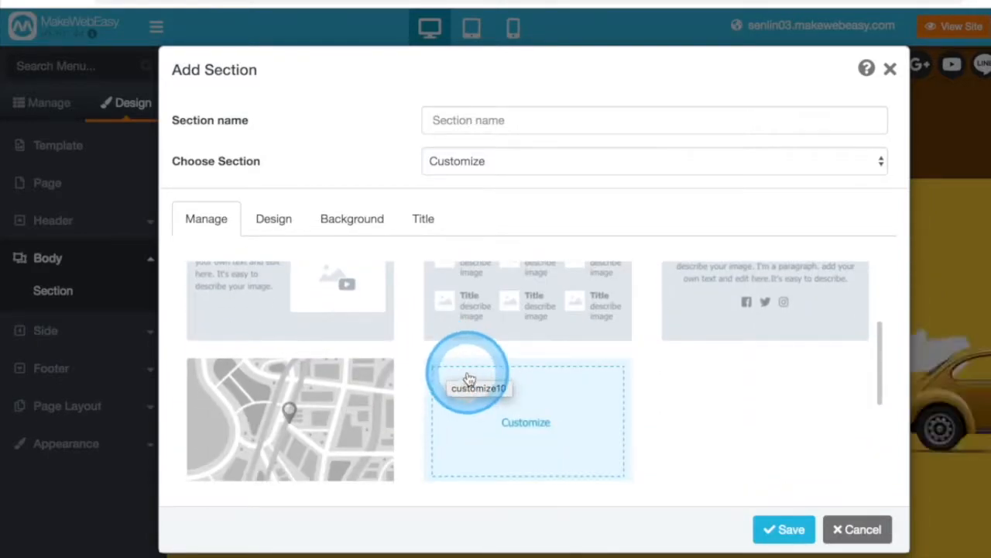
{"action": "scroll", "coordinate": [456, 341], "scroll_direction": "up", "scroll_amount": 3}
{"action": "scroll", "coordinate": [457, 340], "scroll_direction": "up", "scroll_amount": 5}
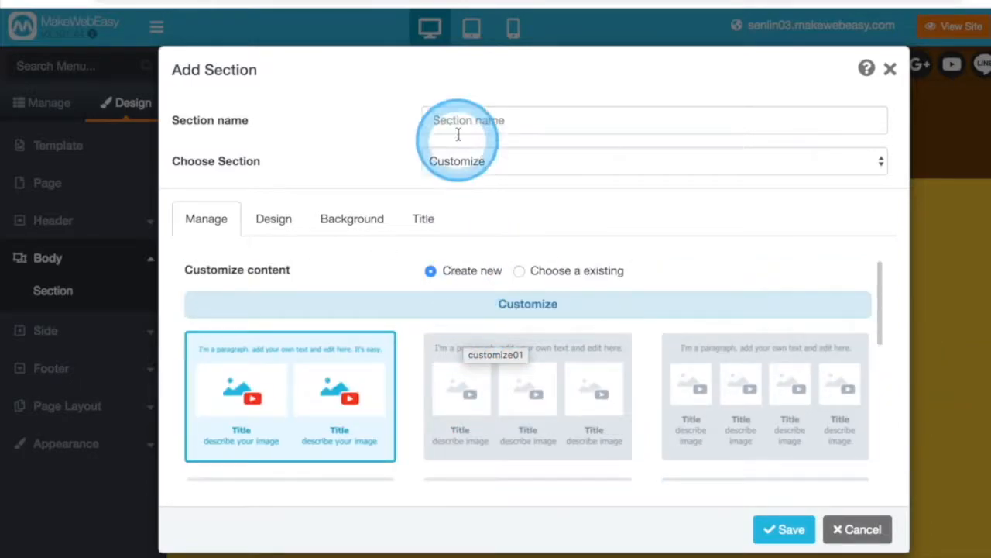
Name the new section buttons, choose the layout with three images side by side, and save the section
{"action": "left_click", "coordinate": [457, 121]}
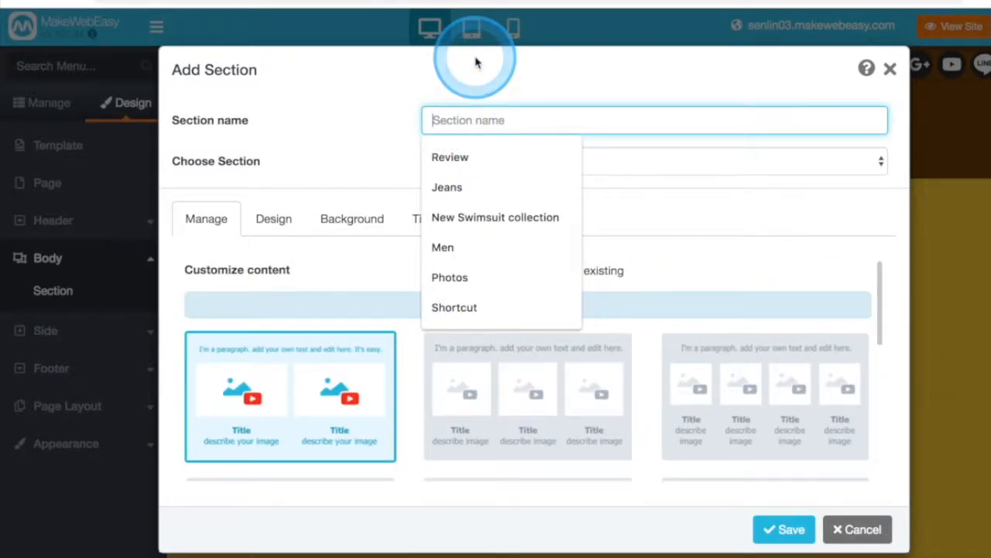
{"action": "type", "text": "buttons"}
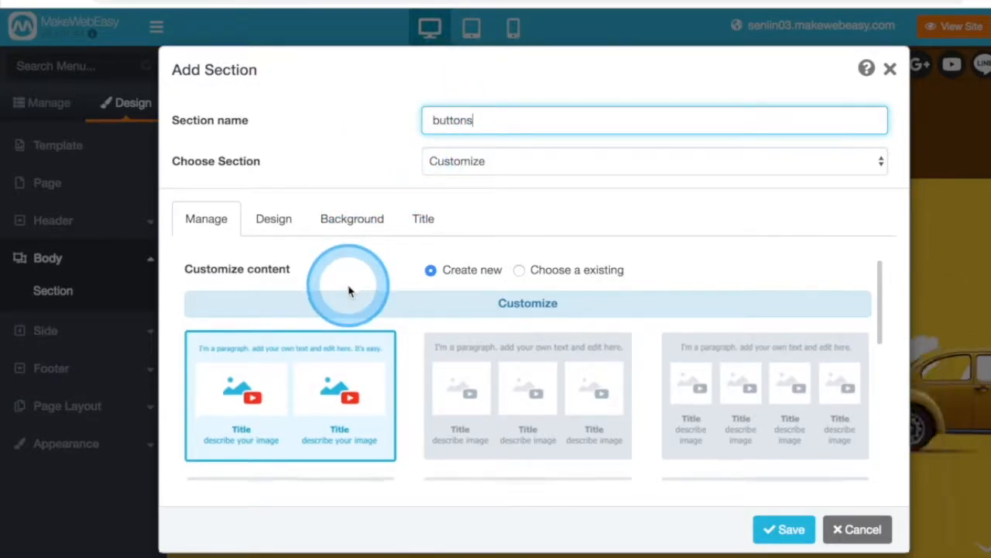
{"action": "scroll", "coordinate": [365, 284], "scroll_direction": "down", "scroll_amount": 1}
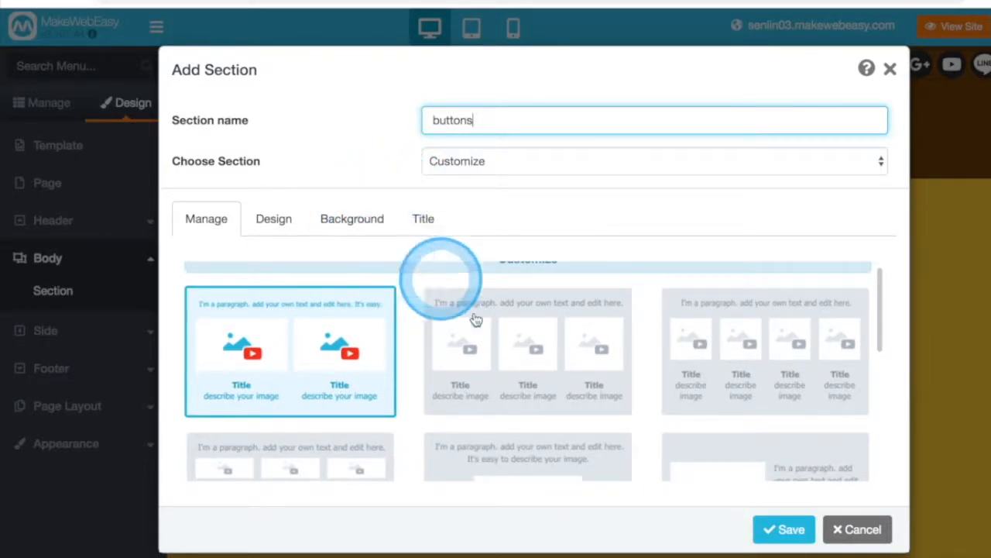
{"action": "left_click", "coordinate": [506, 339]}
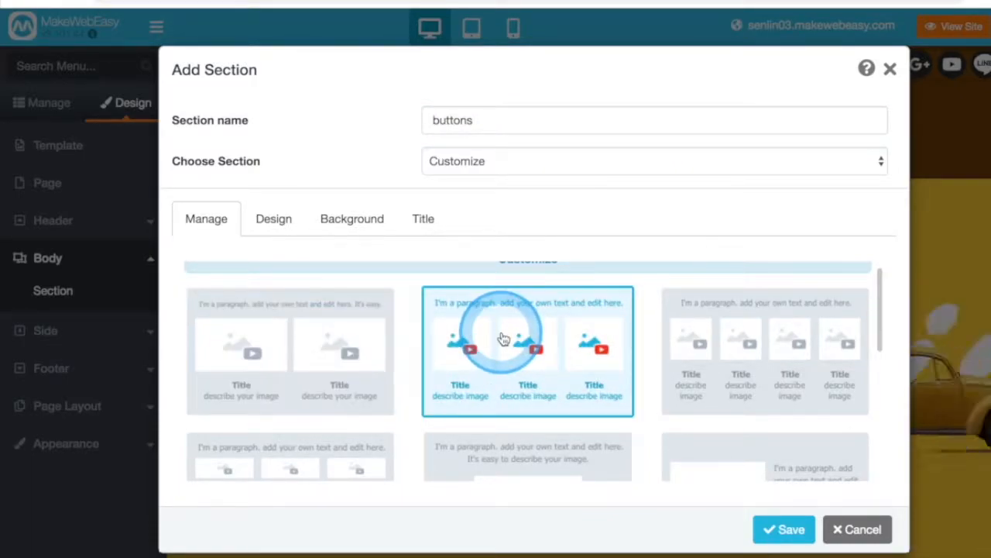
{"action": "left_click", "coordinate": [784, 532]}
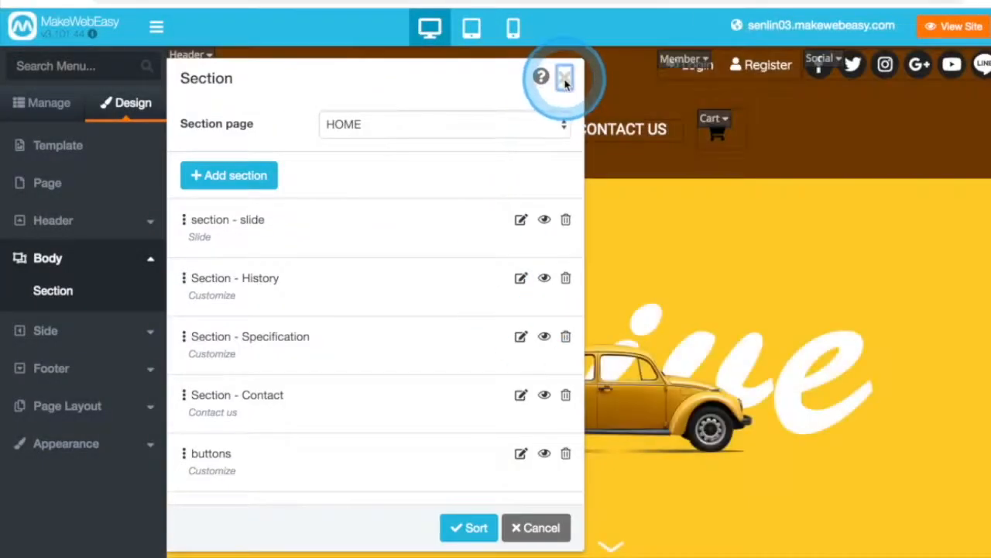
{"action": "left_click", "coordinate": [566, 77]}
{"action": "scroll", "coordinate": [553, 242], "scroll_direction": "down", "scroll_amount": 1}
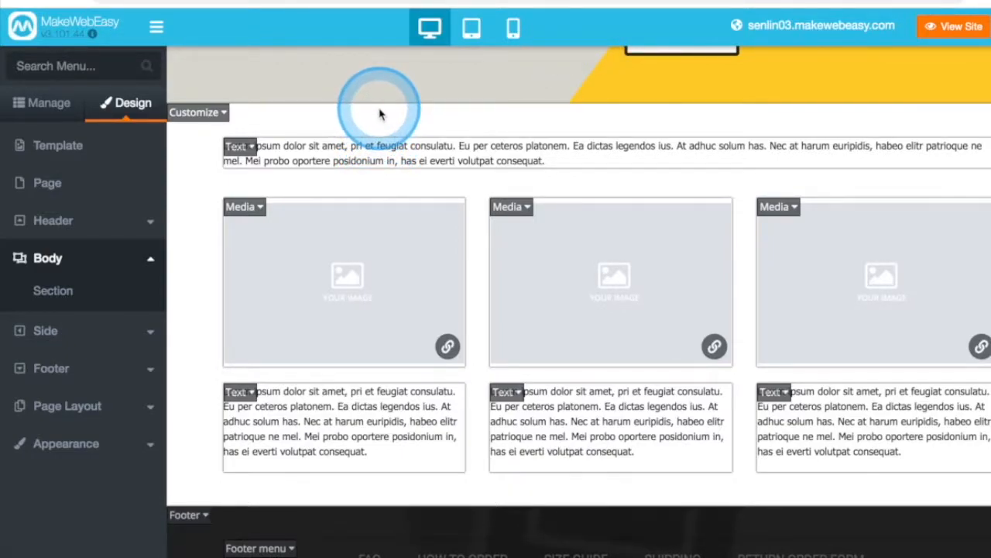
Clear the placeholder text from the heading and from the text blocks beneath the images in the buttons section
{"action": "left_click", "coordinate": [244, 151]}
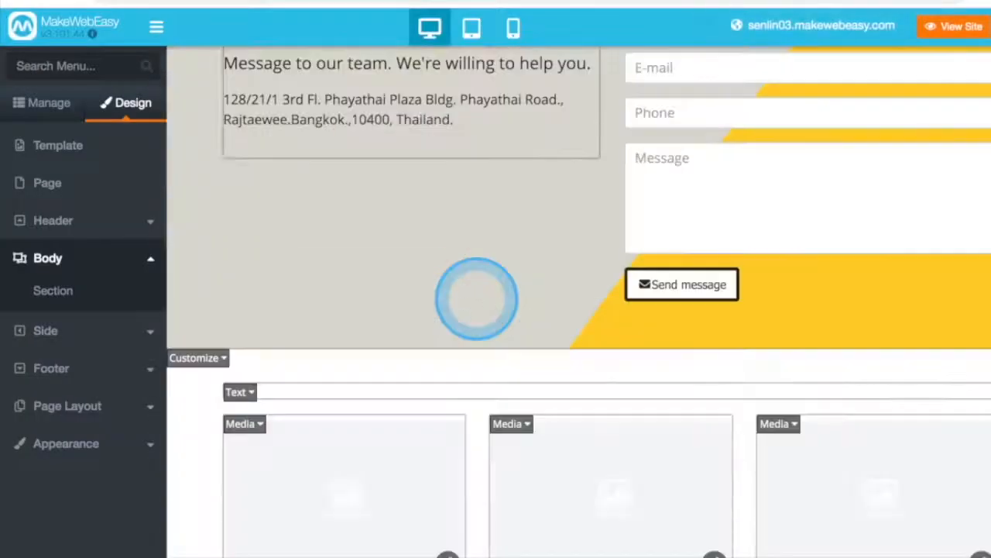
{"action": "scroll", "coordinate": [478, 288], "scroll_direction": "down", "scroll_amount": 6}
{"action": "left_click", "coordinate": [773, 361]}
{"action": "left_click", "coordinate": [779, 381]}
{"action": "left_click", "coordinate": [904, 526]}
Fill the image placeholders of the buttons section with the Inform Payment and Tracking No. pictures beside New Products
{"action": "left_click", "coordinate": [511, 146]}
{"action": "left_click", "coordinate": [518, 164]}
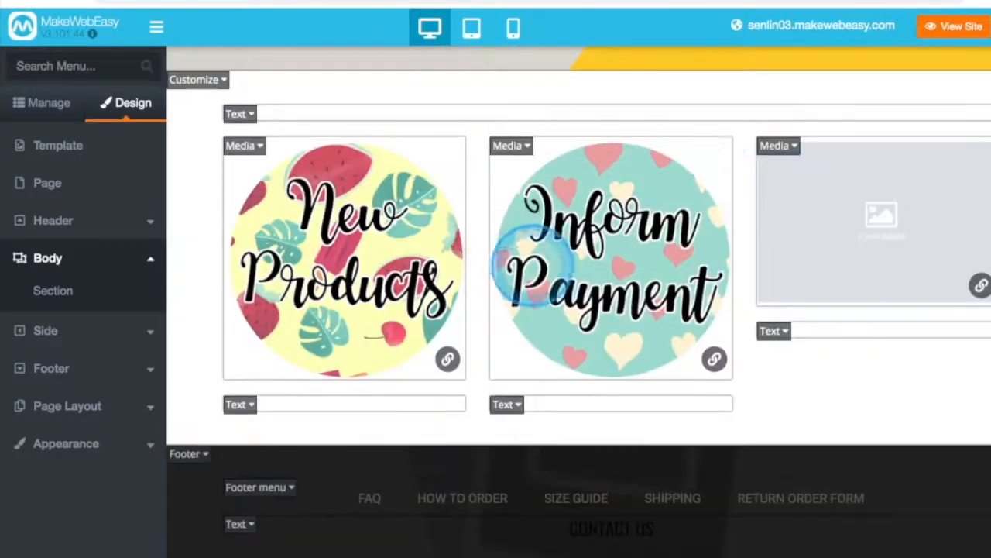
{"action": "left_click", "coordinate": [777, 146]}
{"action": "left_click", "coordinate": [779, 163]}
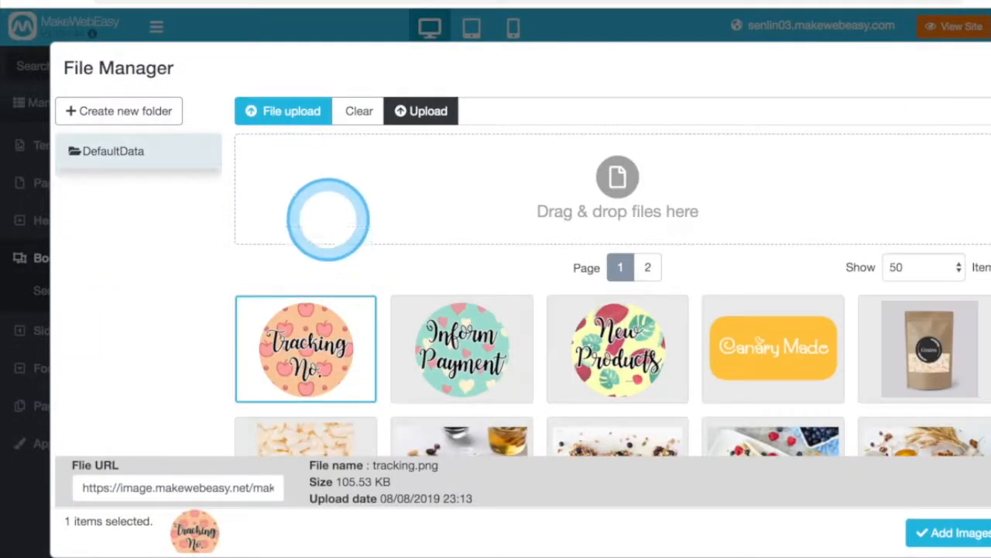
{"action": "scroll", "coordinate": [448, 309], "scroll_direction": "down", "scroll_amount": 15}
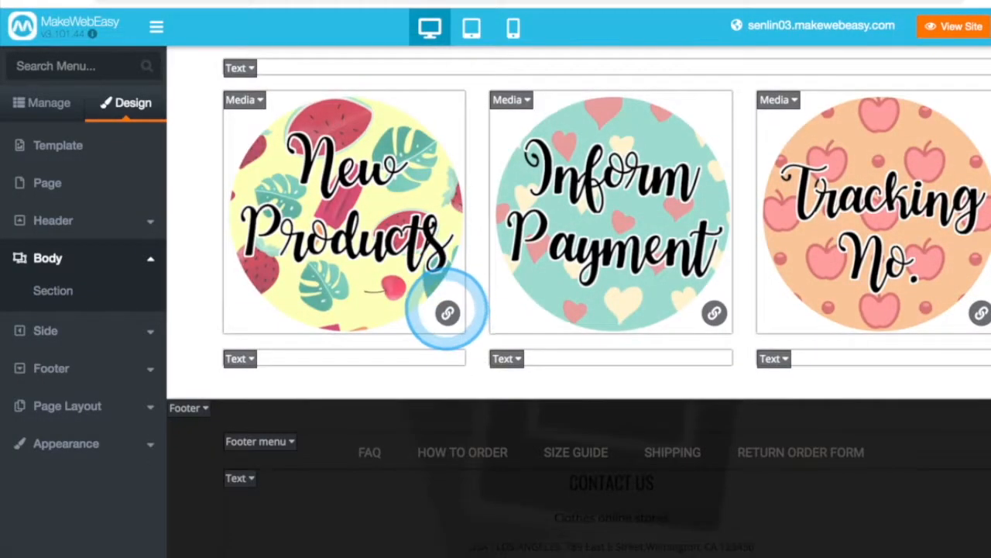
Link the New Products image to the PRODUCT page and save the link
{"action": "left_click", "coordinate": [447, 312]}
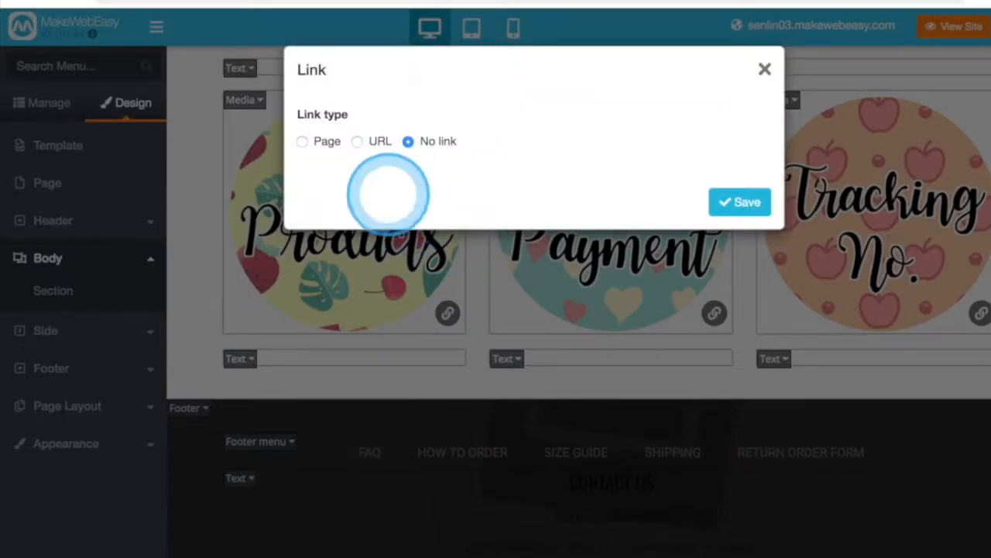
{"action": "left_click", "coordinate": [356, 141]}
{"action": "left_click", "coordinate": [303, 141]}
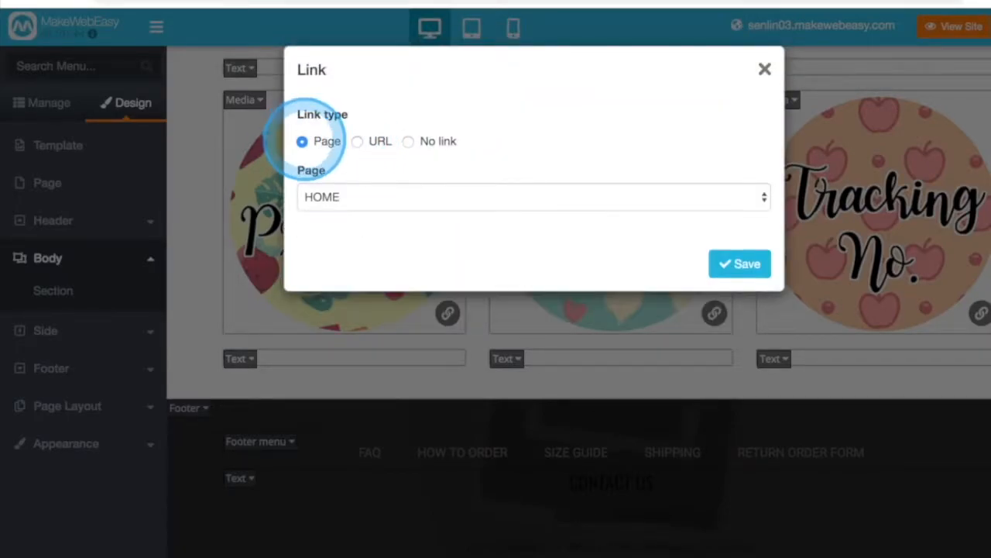
{"action": "left_click", "coordinate": [345, 197]}
{"action": "left_click", "coordinate": [346, 199]}
{"action": "left_click", "coordinate": [347, 197]}
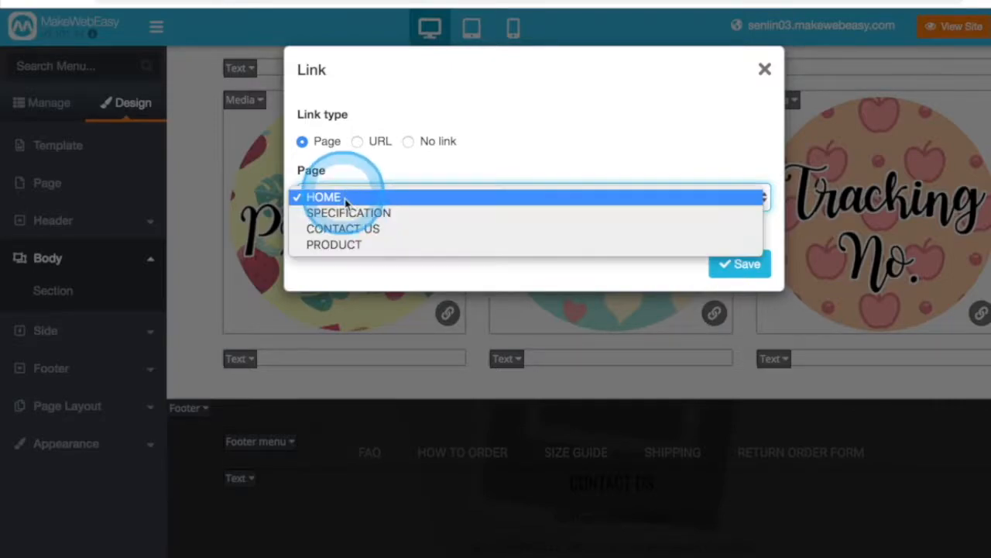
{"action": "left_click", "coordinate": [343, 245]}
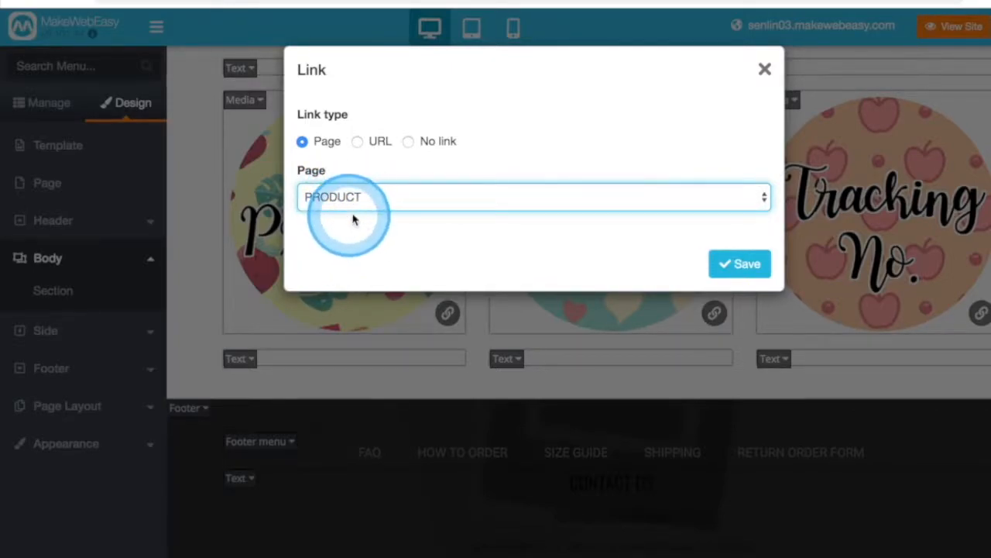
{"action": "left_click", "coordinate": [741, 265]}
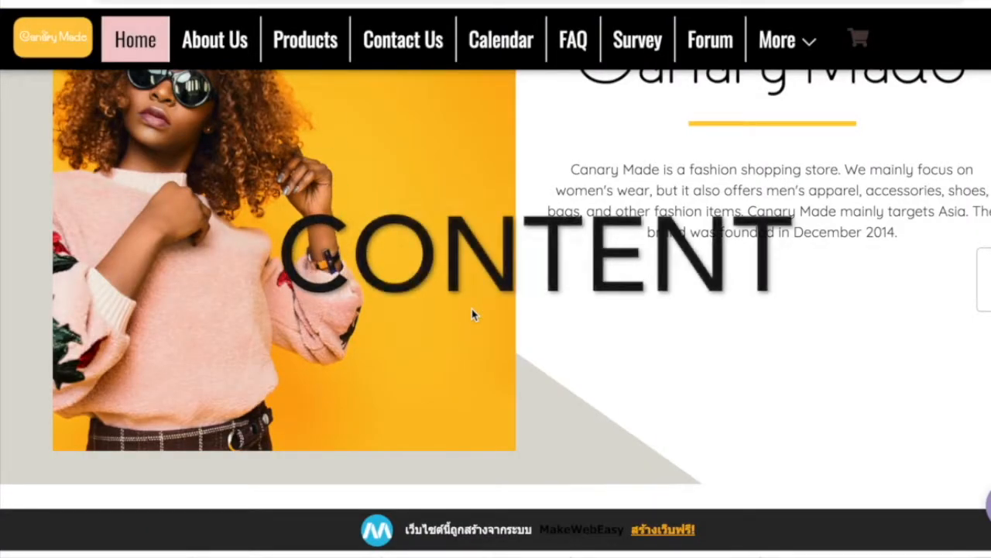
Examine the content section on the home page of the finished Canary Made site
{"action": "scroll", "coordinate": [472, 314], "scroll_direction": "down", "scroll_amount": 5}
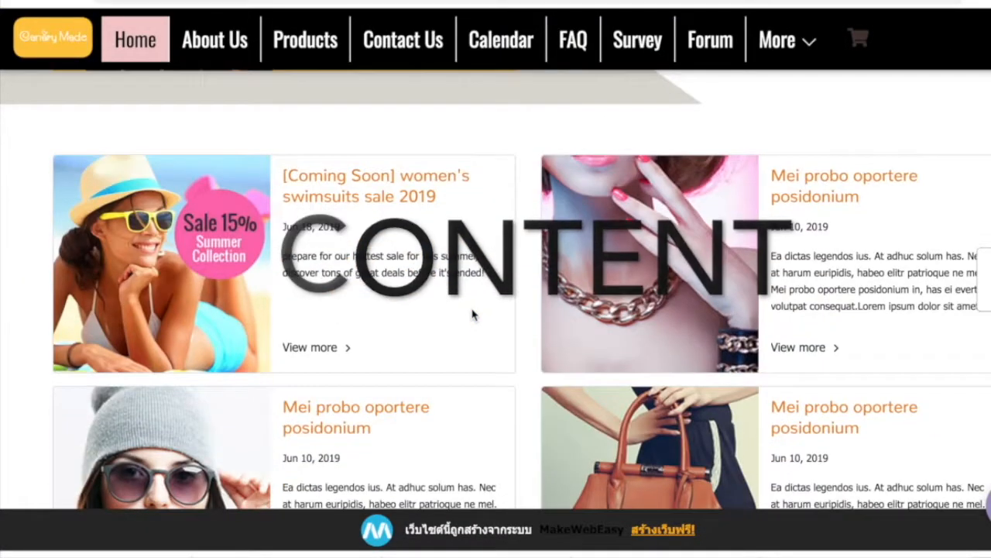
{"action": "left_click", "coordinate": [449, 261]}
{"action": "scroll", "coordinate": [457, 371], "scroll_direction": "down", "scroll_amount": 2}
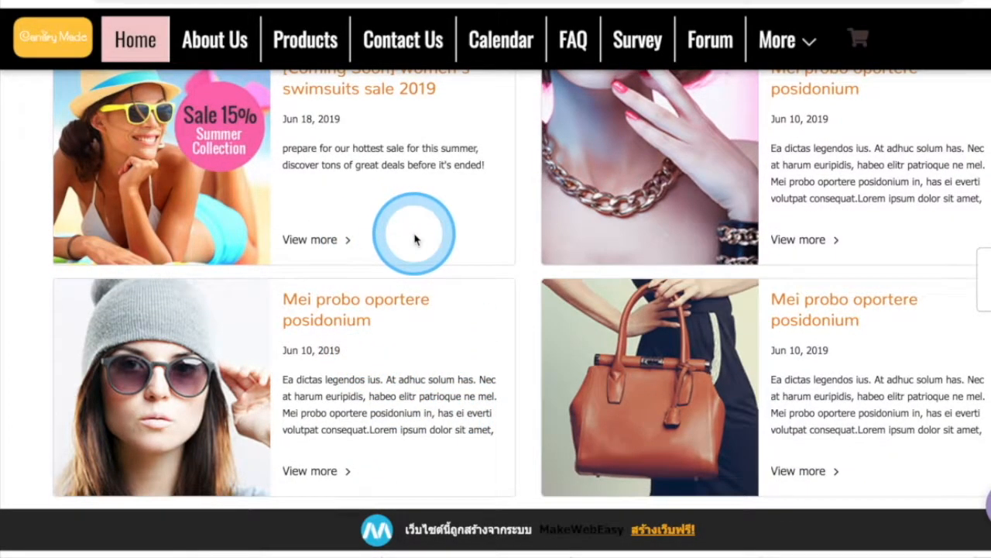
Start a new content item with home.jpg as its cover image and name it Review
{"action": "left_click", "coordinate": [22, 113]}
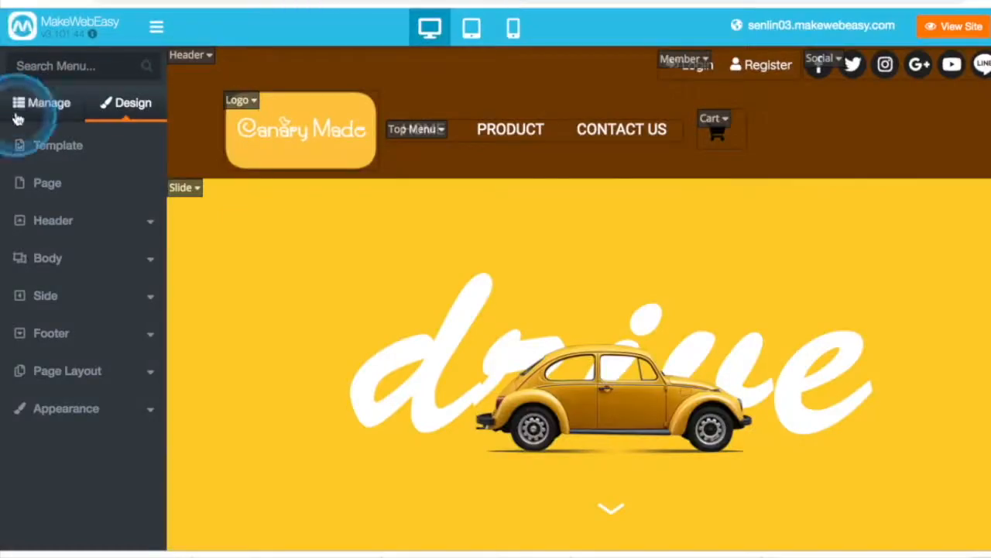
{"action": "left_click", "coordinate": [66, 249]}
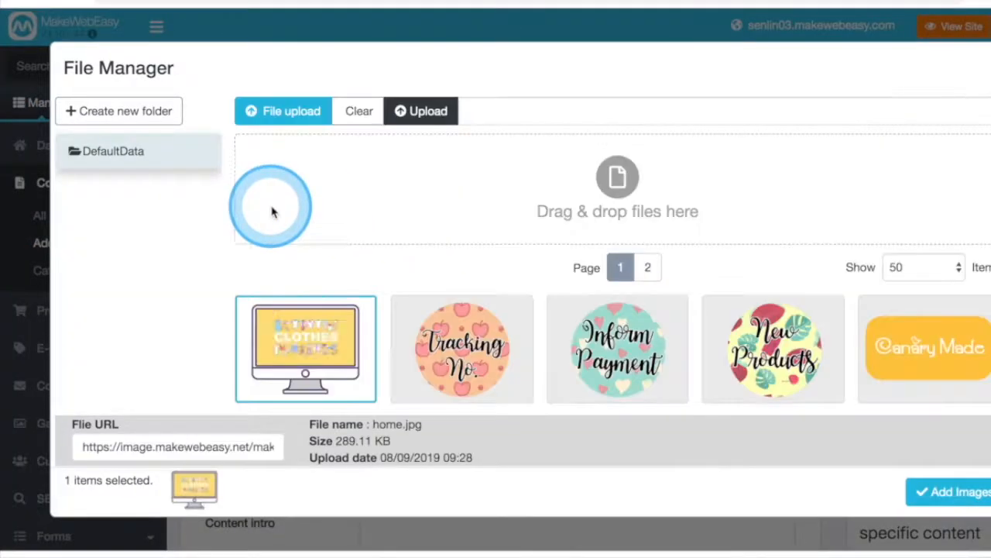
{"action": "left_click", "coordinate": [949, 491]}
{"action": "scroll", "coordinate": [571, 361], "scroll_direction": "down", "scroll_amount": 2}
{"action": "left_click", "coordinate": [454, 340]}
{"action": "type", "text": "Review"}
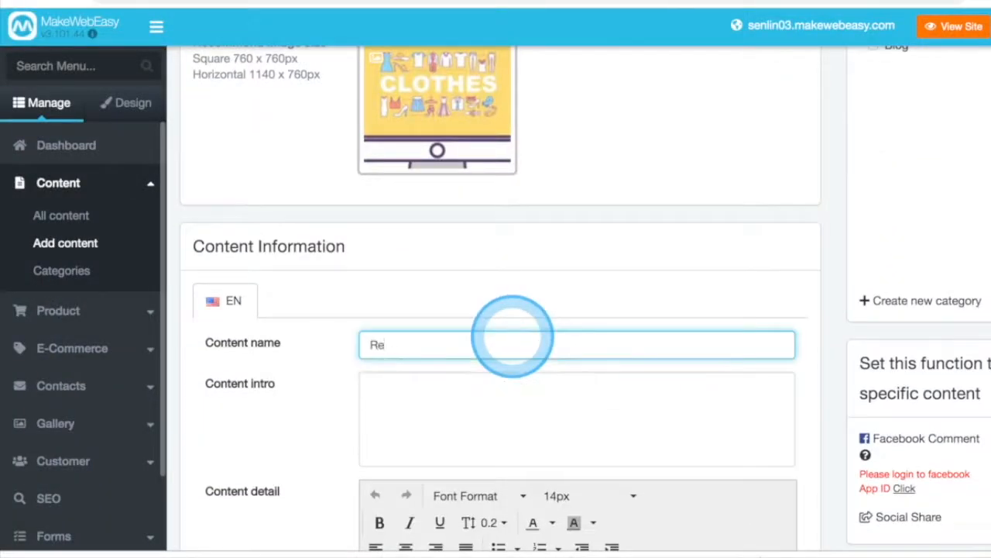
Paste the review text into the content detail, assign the item to the Blog category, and save it
{"action": "scroll", "coordinate": [518, 387], "scroll_direction": "down", "scroll_amount": 3}
{"action": "left_click", "coordinate": [518, 411]}
{"action": "key", "text": "ctrl+v"}
{"action": "left_click", "coordinate": [443, 286]}
{"action": "left_click", "coordinate": [454, 333]}
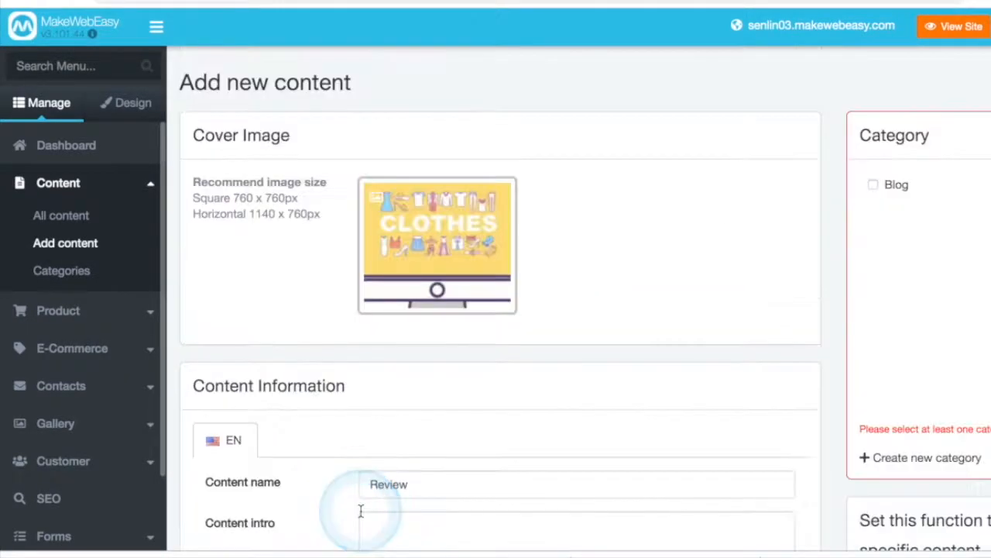
{"action": "left_click", "coordinate": [880, 189]}
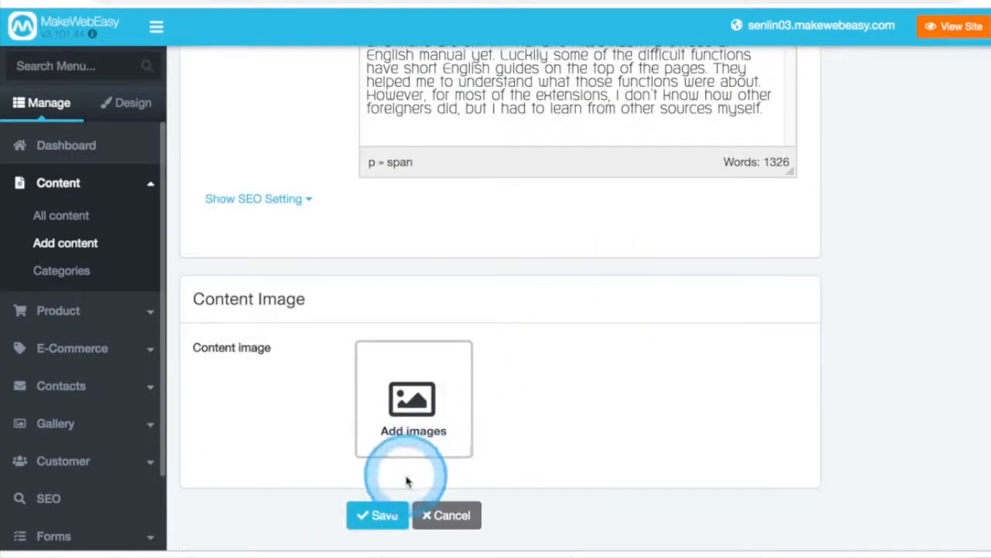
{"action": "left_click", "coordinate": [378, 514]}
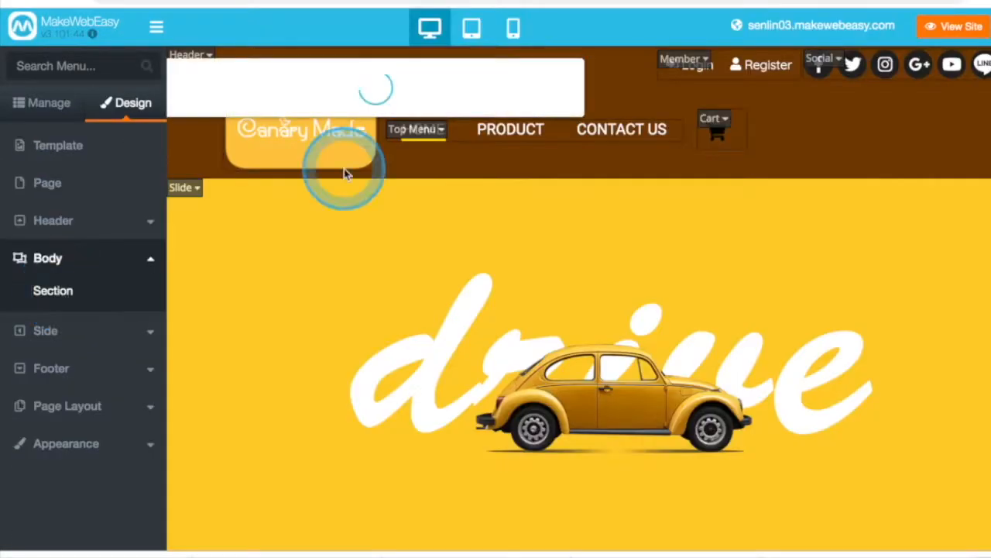
Start a new body section for the HOME page, set its type to Content, and name it blog
{"action": "left_click", "coordinate": [232, 172]}
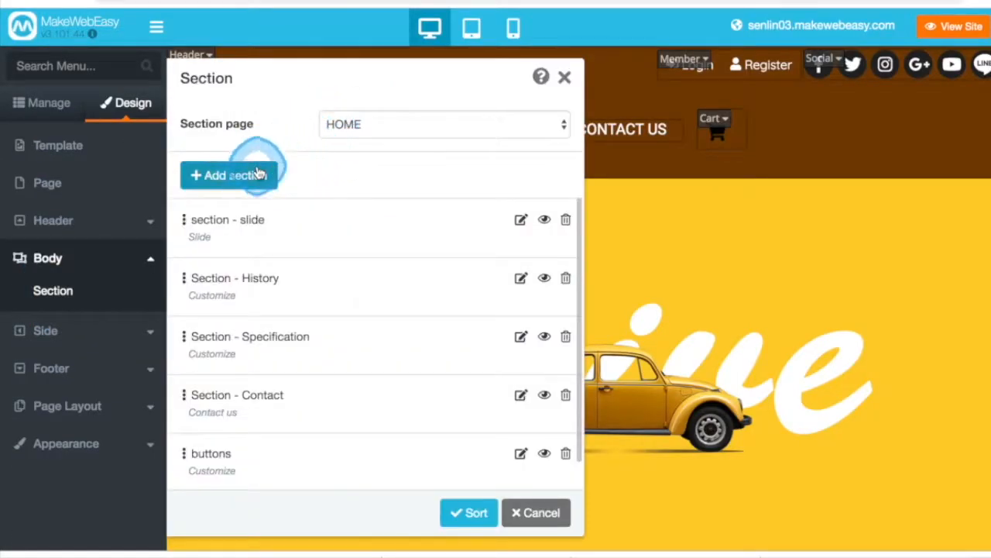
{"action": "left_click", "coordinate": [457, 138]}
{"action": "left_click", "coordinate": [449, 194]}
{"action": "left_click", "coordinate": [449, 121]}
{"action": "type", "text": "blof"}
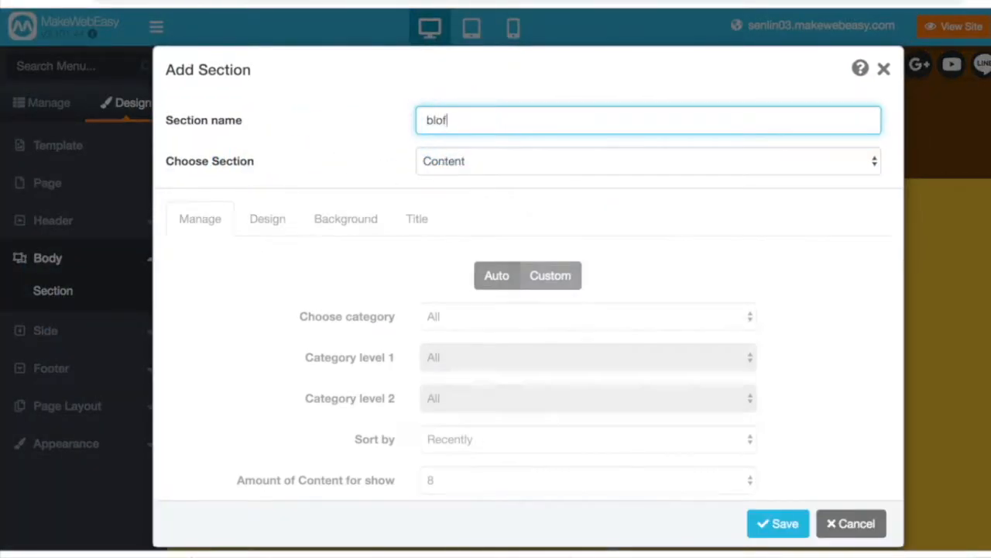
{"action": "type", "text": "g"}
Choose the content category for the blog section, save the section, and close the section list
{"action": "left_click", "coordinate": [465, 316]}
{"action": "left_click", "coordinate": [464, 333]}
{"action": "scroll", "coordinate": [752, 425], "scroll_direction": "down", "scroll_amount": 1}
{"action": "left_click", "coordinate": [779, 523]}
{"action": "left_click", "coordinate": [565, 78]}
Examine the new blog section and its articles in the home page preview
{"action": "scroll", "coordinate": [545, 306], "scroll_direction": "down", "scroll_amount": 8}
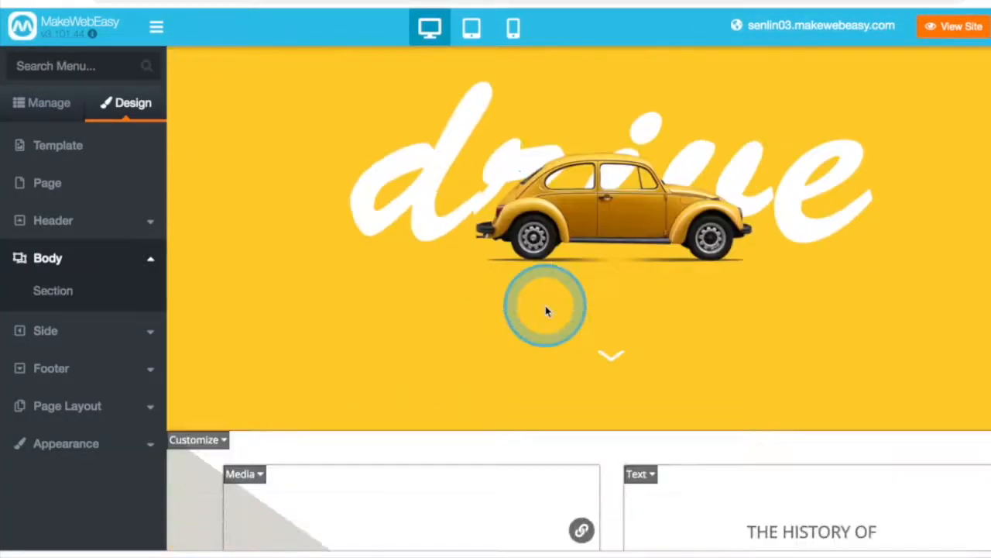
{"action": "scroll", "coordinate": [546, 310], "scroll_direction": "down", "scroll_amount": 15}
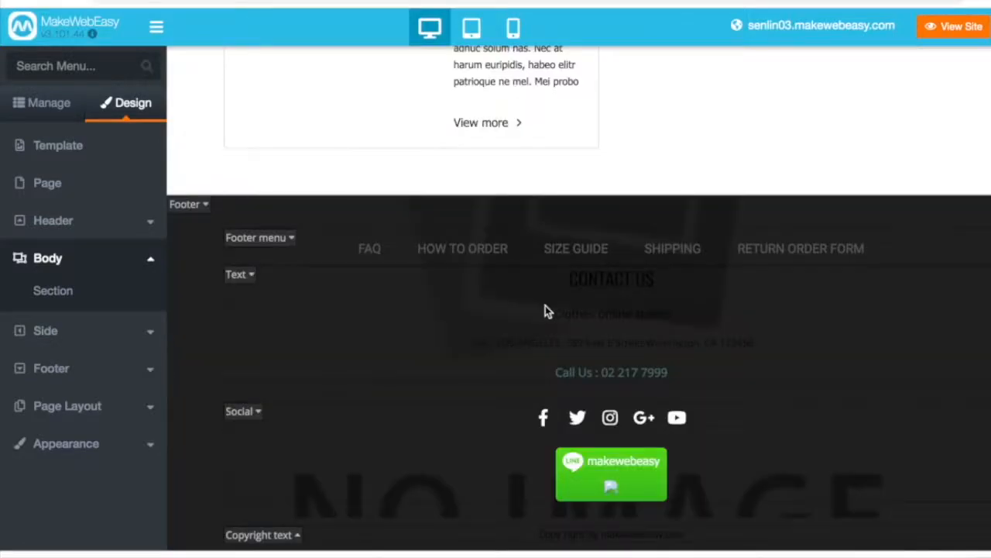
{"action": "scroll", "coordinate": [545, 311], "scroll_direction": "up", "scroll_amount": 10}
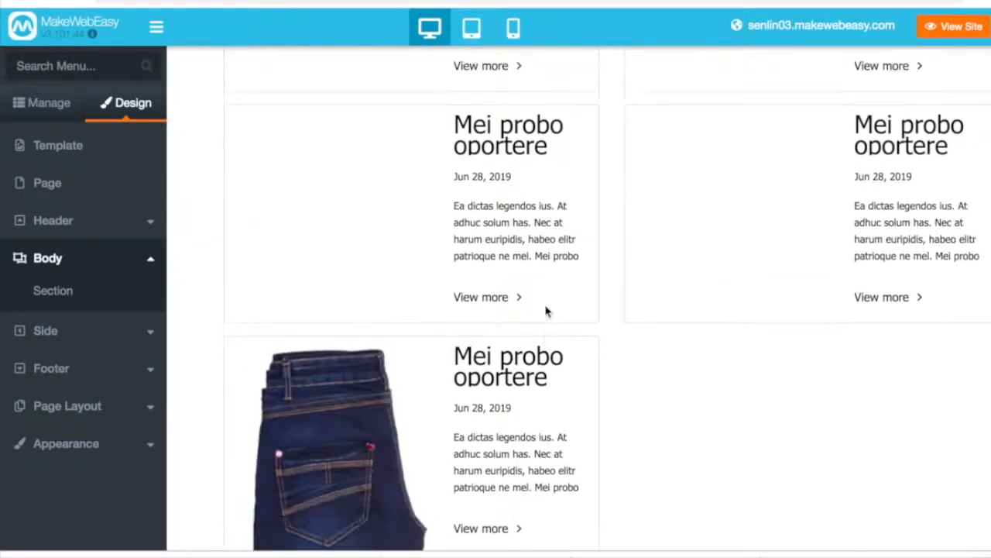
{"action": "scroll", "coordinate": [545, 309], "scroll_direction": "up", "scroll_amount": 1}
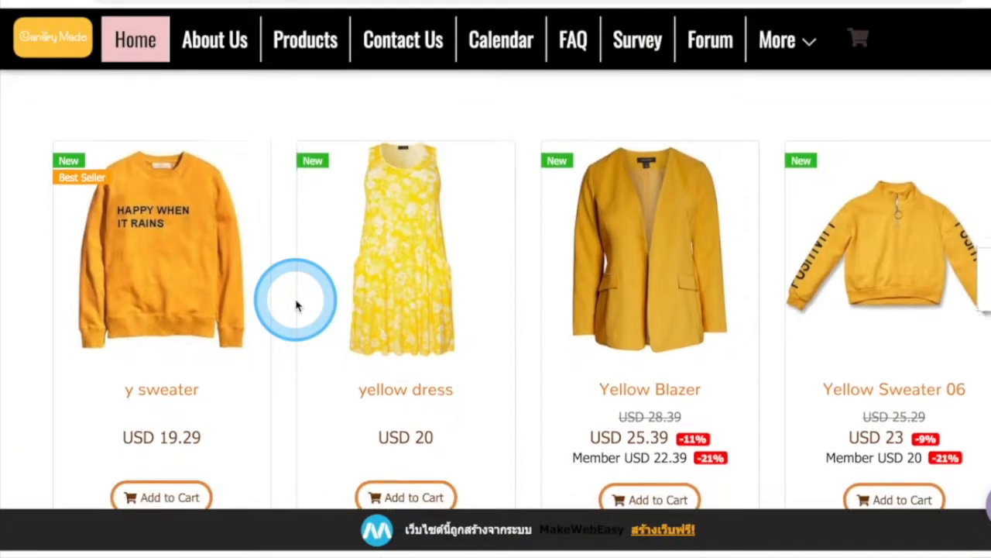
Examine the product section on the home page of the finished Canary Made site
{"action": "scroll", "coordinate": [296, 303], "scroll_direction": "down", "scroll_amount": 5}
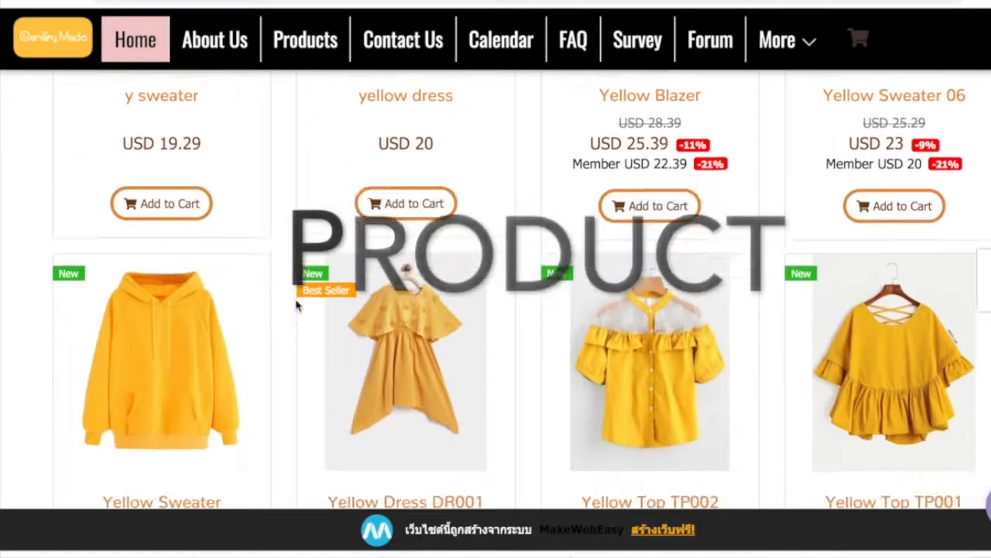
{"action": "scroll", "coordinate": [296, 304], "scroll_direction": "up", "scroll_amount": 8}
{"action": "scroll", "coordinate": [297, 304], "scroll_direction": "down", "scroll_amount": 4}
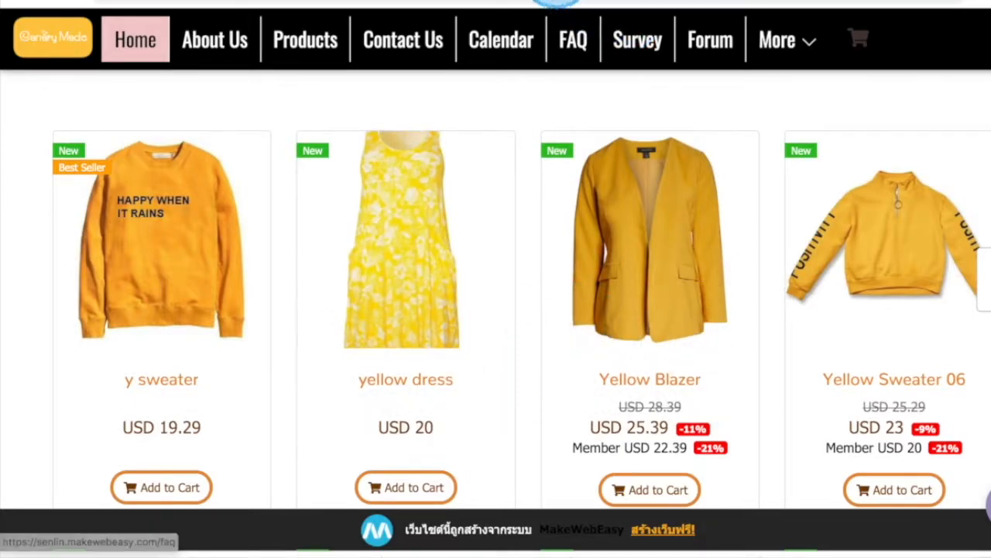
{"action": "left_click", "coordinate": [432, 246]}
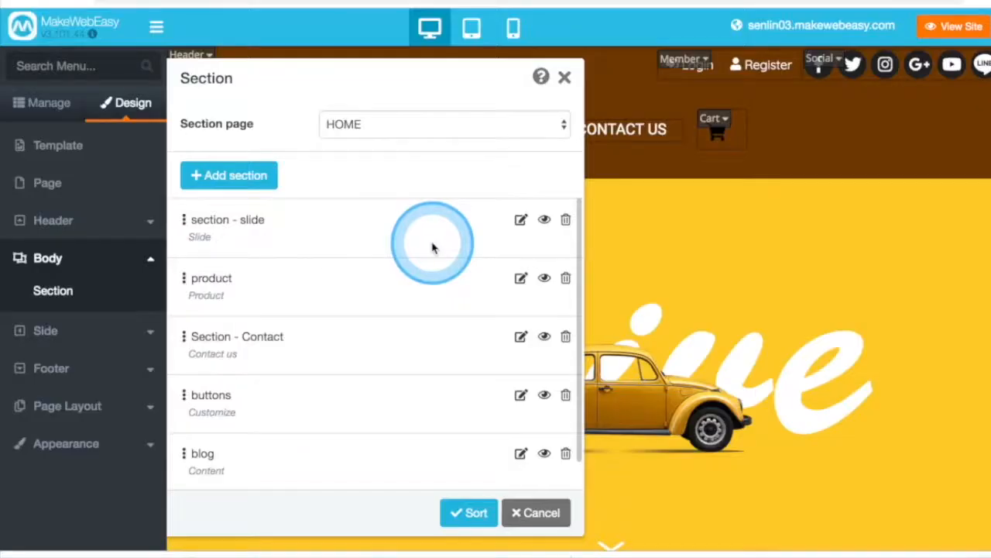
{"action": "left_click", "coordinate": [250, 181]}
{"action": "left_click", "coordinate": [462, 124]}
{"action": "type", "text": "product"}
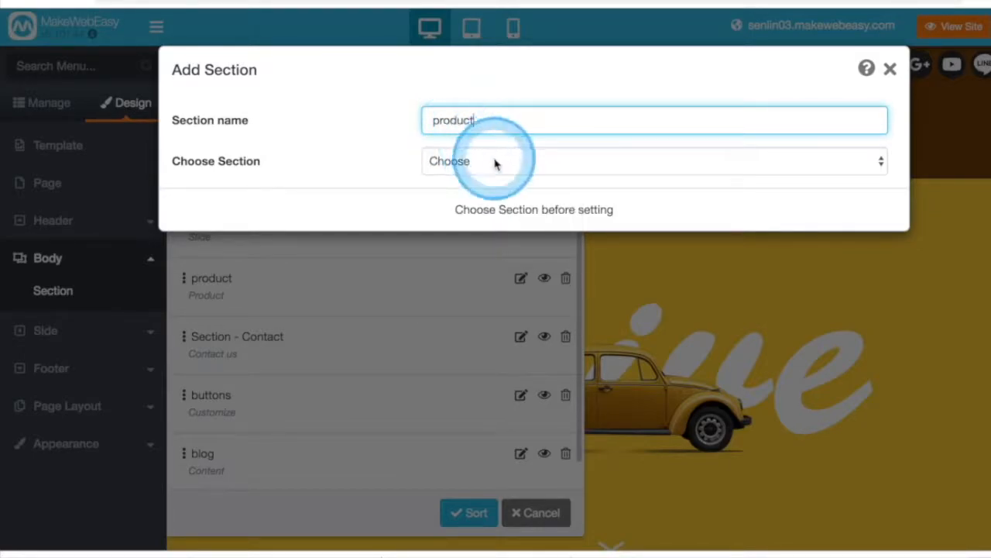
{"action": "left_click", "coordinate": [495, 163]}
{"action": "left_click", "coordinate": [488, 211]}
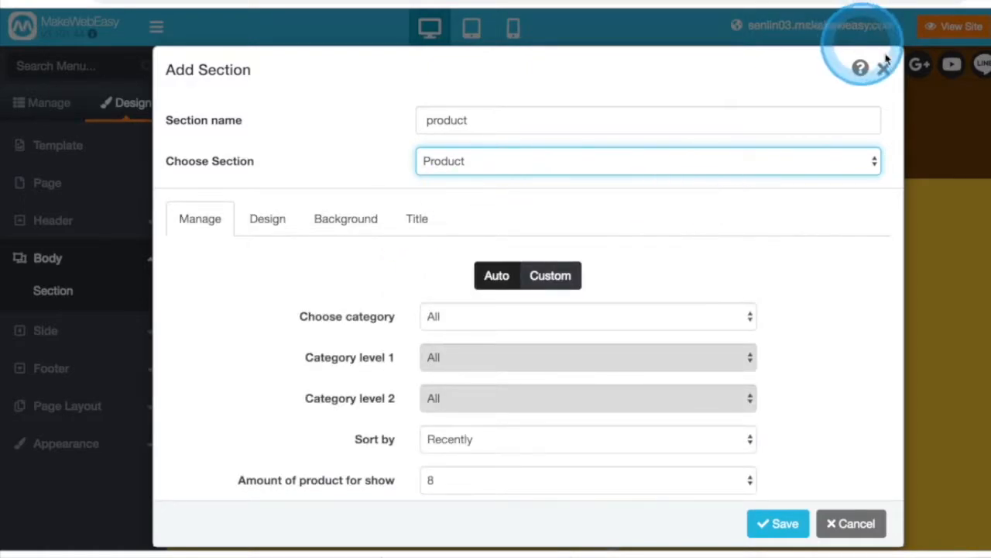
{"action": "left_click", "coordinate": [885, 70]}
Open the store's list of all products and examine its entries
{"action": "left_click", "coordinate": [47, 103]}
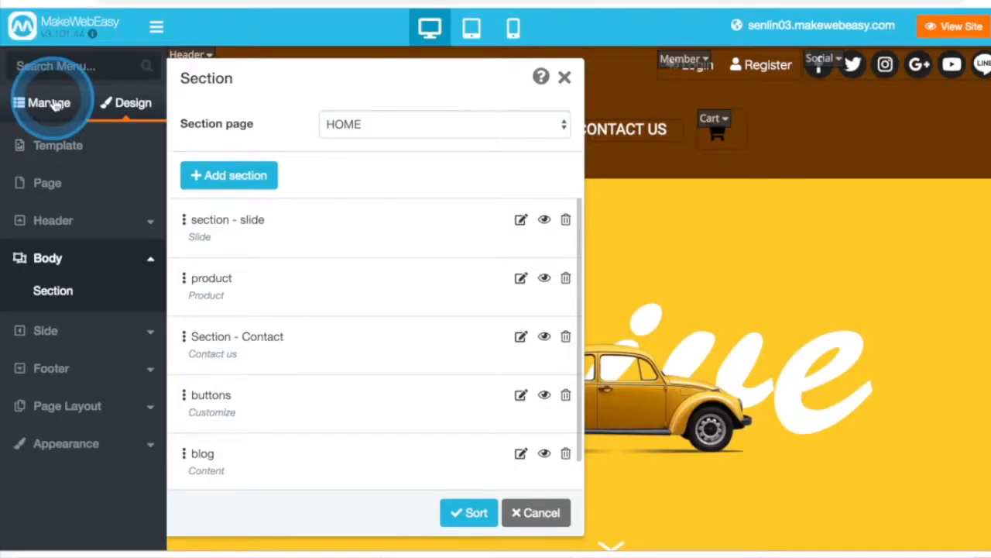
{"action": "left_click", "coordinate": [67, 218]}
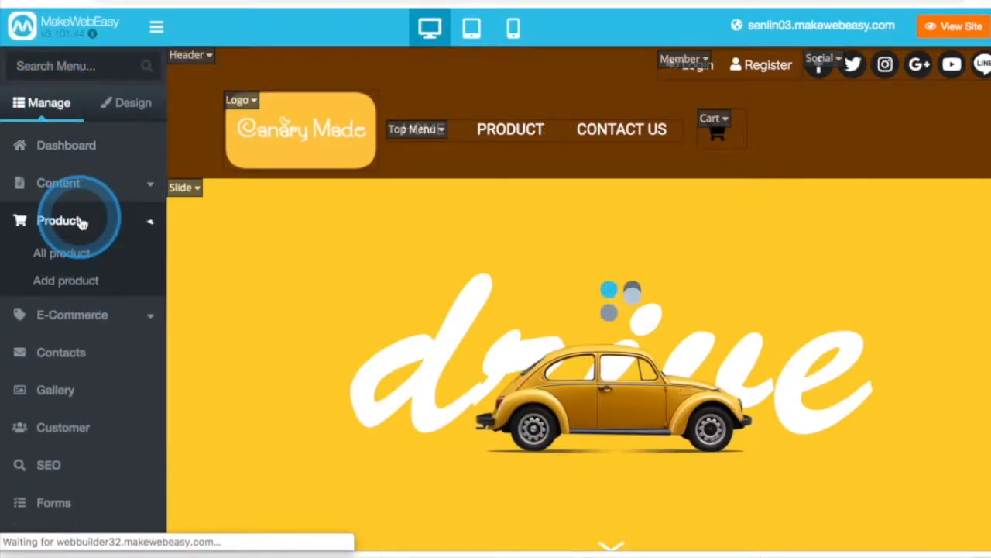
{"action": "left_click", "coordinate": [70, 252]}
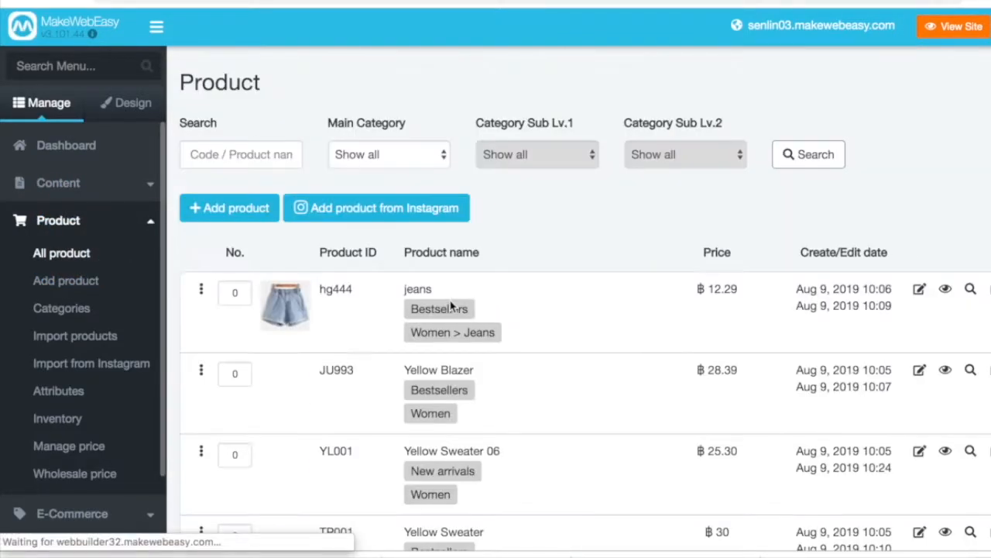
{"action": "scroll", "coordinate": [452, 307], "scroll_direction": "down", "scroll_amount": 2}
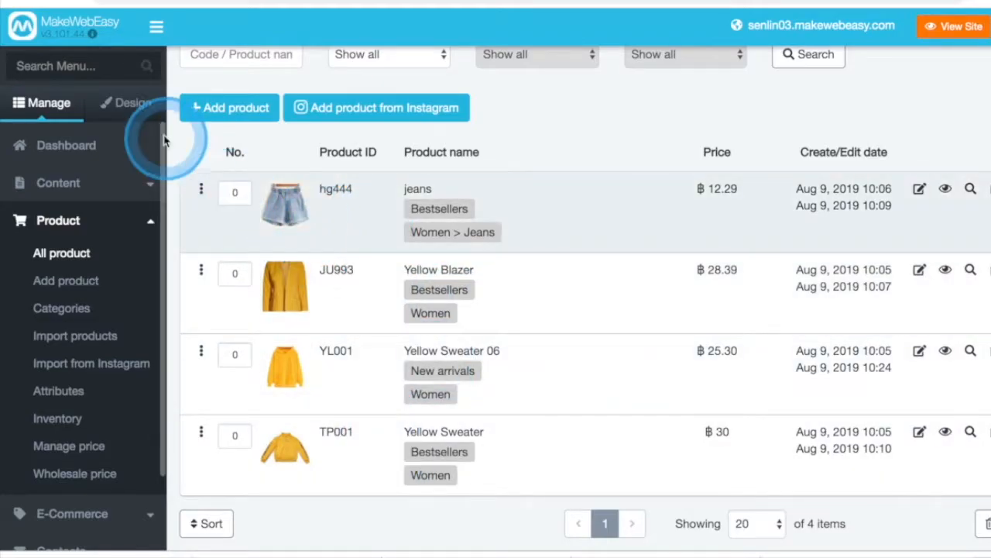
Start a new body section named product and make it a Product section
{"action": "left_click", "coordinate": [137, 111]}
{"action": "left_click", "coordinate": [537, 126]}
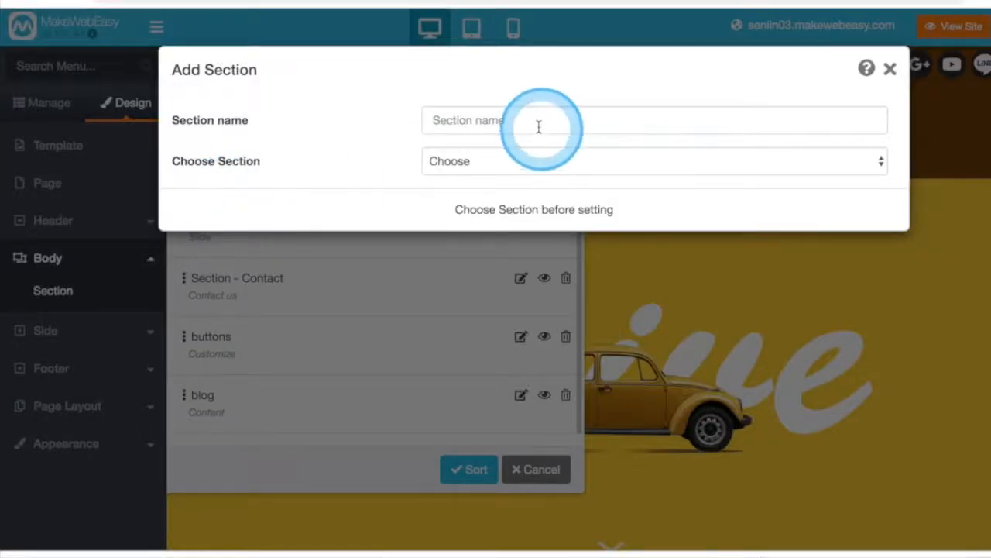
{"action": "type", "text": "product"}
{"action": "left_click", "coordinate": [476, 208]}
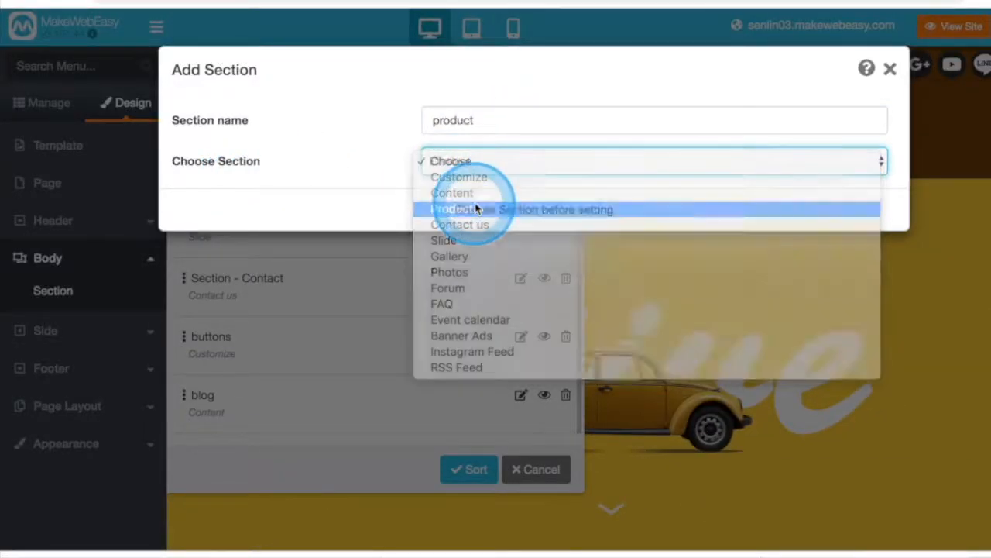
Use a custom product selection, choose products from the New arrivals and Bestsellers categories, and save the product section
{"action": "scroll", "coordinate": [571, 334], "scroll_direction": "down", "scroll_amount": 1}
{"action": "left_click", "coordinate": [546, 248]}
{"action": "left_click", "coordinate": [263, 284]}
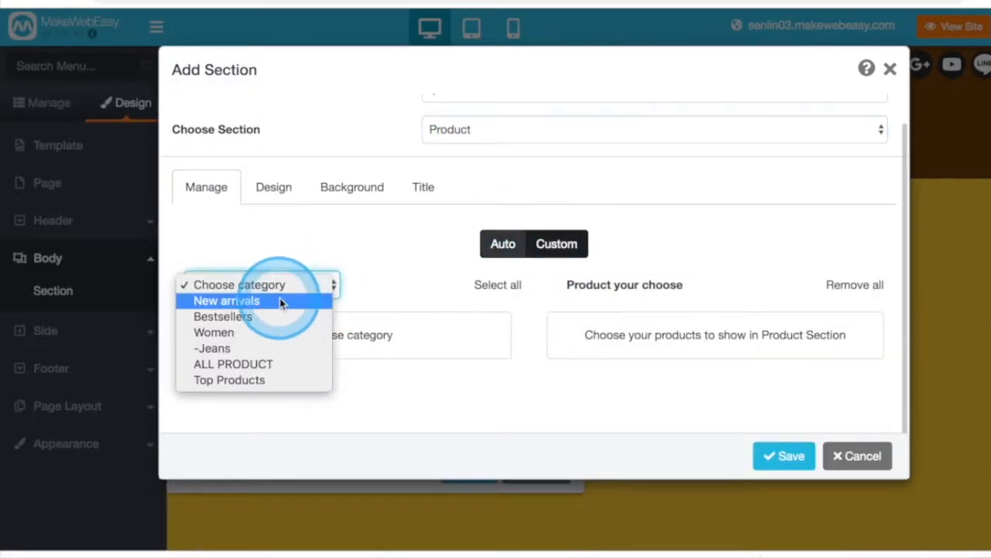
{"action": "left_click", "coordinate": [281, 300]}
{"action": "left_click", "coordinate": [491, 335]}
{"action": "left_click", "coordinate": [255, 284]}
{"action": "left_click", "coordinate": [240, 300]}
{"action": "left_click", "coordinate": [393, 339]}
{"action": "left_click", "coordinate": [348, 361]}
{"action": "left_click", "coordinate": [348, 361]}
{"action": "scroll", "coordinate": [764, 416], "scroll_direction": "down", "scroll_amount": 2}
{"action": "left_click", "coordinate": [792, 524]}
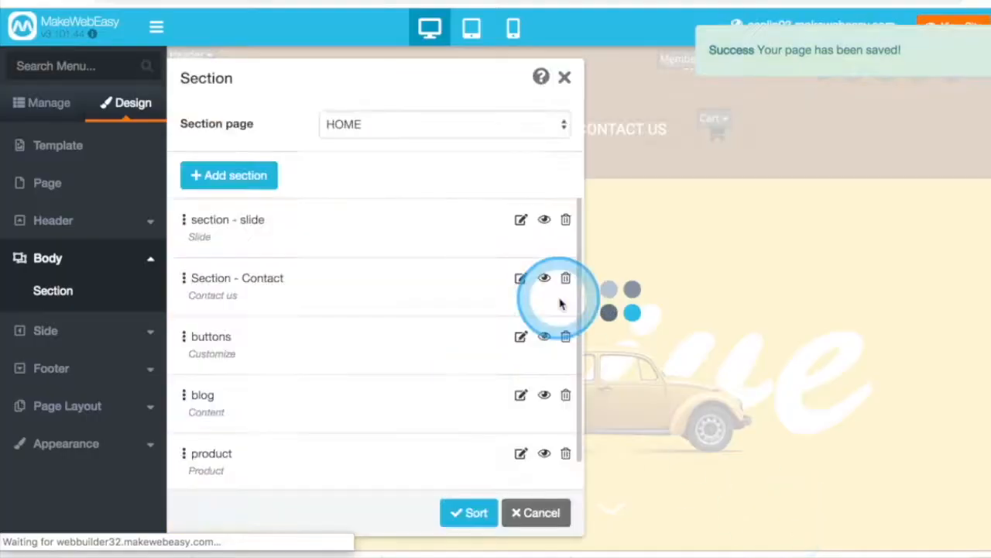
Move the product section directly above Section - Contact and save the section order
{"action": "left_click_drag", "start_coordinate": [184, 453], "coordinate": [185, 271]}
{"action": "left_click", "coordinate": [469, 512]}
{"action": "scroll", "coordinate": [558, 354], "scroll_direction": "down", "scroll_amount": 7}
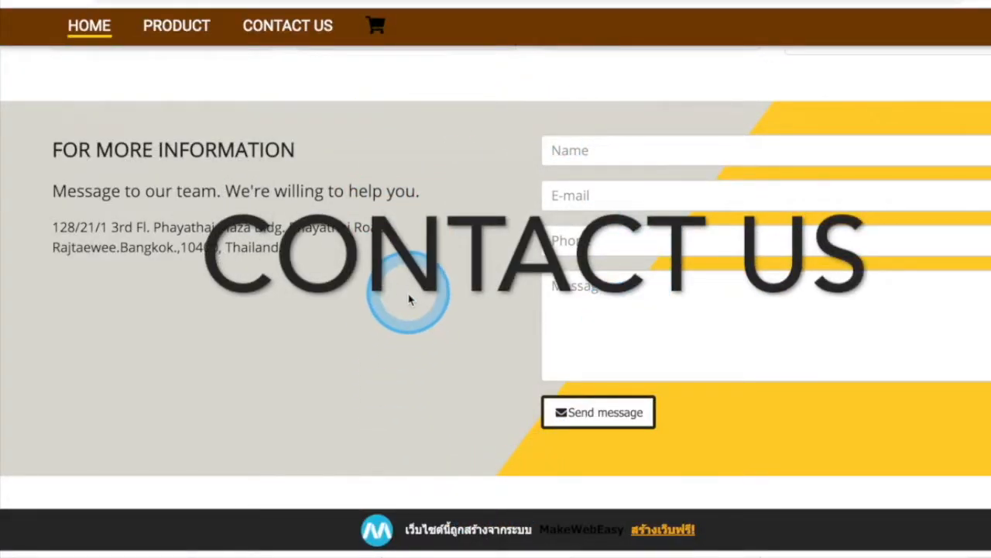
Add a Contact us section named Contact Us, save it, and close the section list
{"action": "scroll", "coordinate": [393, 302], "scroll_direction": "down", "scroll_amount": 1}
{"action": "scroll", "coordinate": [393, 303], "scroll_direction": "up", "scroll_amount": 2}
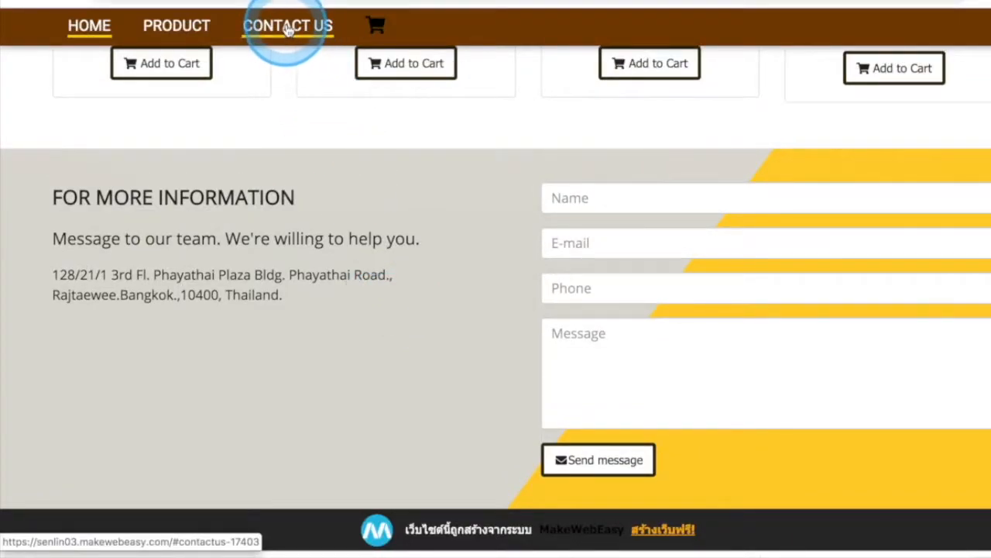
{"action": "left_click", "coordinate": [454, 122]}
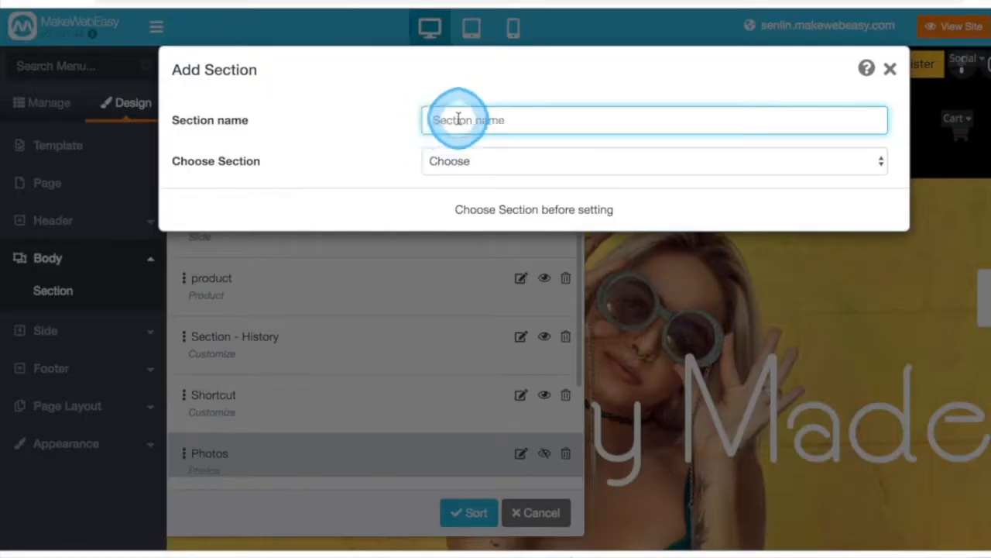
{"action": "type", "text": "Contact Us"}
{"action": "left_click", "coordinate": [655, 162]}
{"action": "left_click", "coordinate": [580, 240]}
{"action": "left_click", "coordinate": [787, 459]}
{"action": "left_click", "coordinate": [559, 75]}
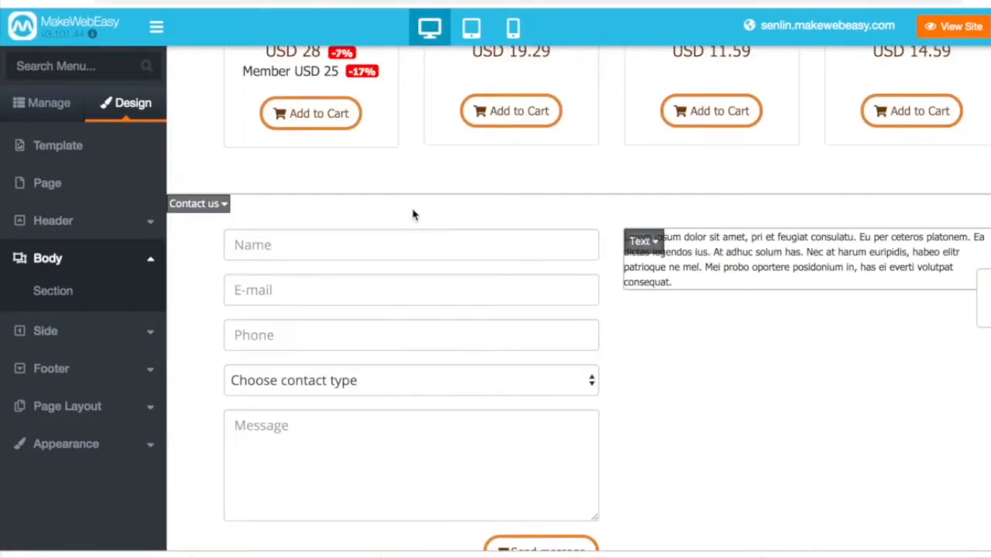
Replace the placeholder text beside the contact form with the copied text and save it
{"action": "left_click", "coordinate": [647, 240]}
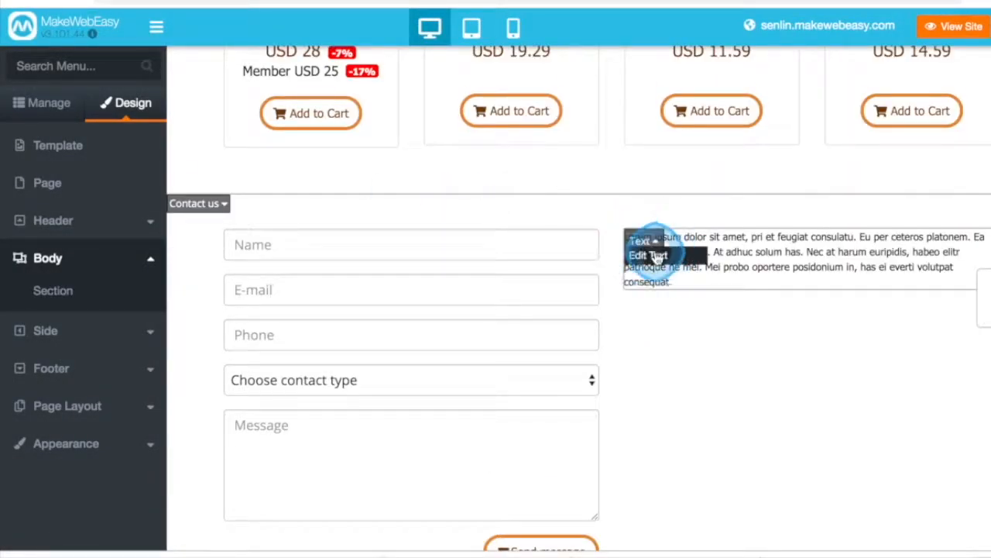
{"action": "left_click", "coordinate": [655, 255]}
{"action": "left_click_drag", "start_coordinate": [174, 283], "coordinate": [82, 257]}
{"action": "key", "text": "BackSpace"}
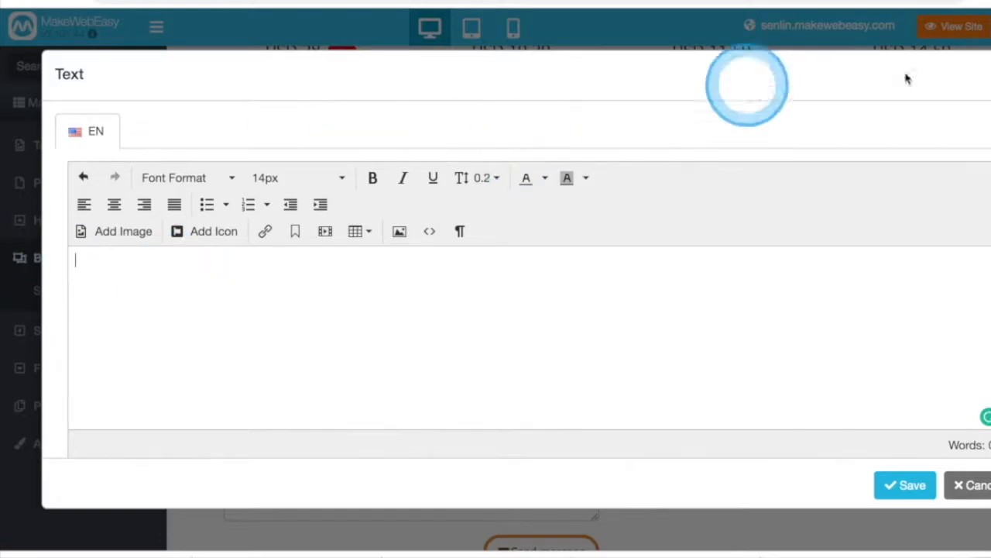
{"action": "key", "text": "ctrl+v"}
{"action": "left_click", "coordinate": [912, 485]}
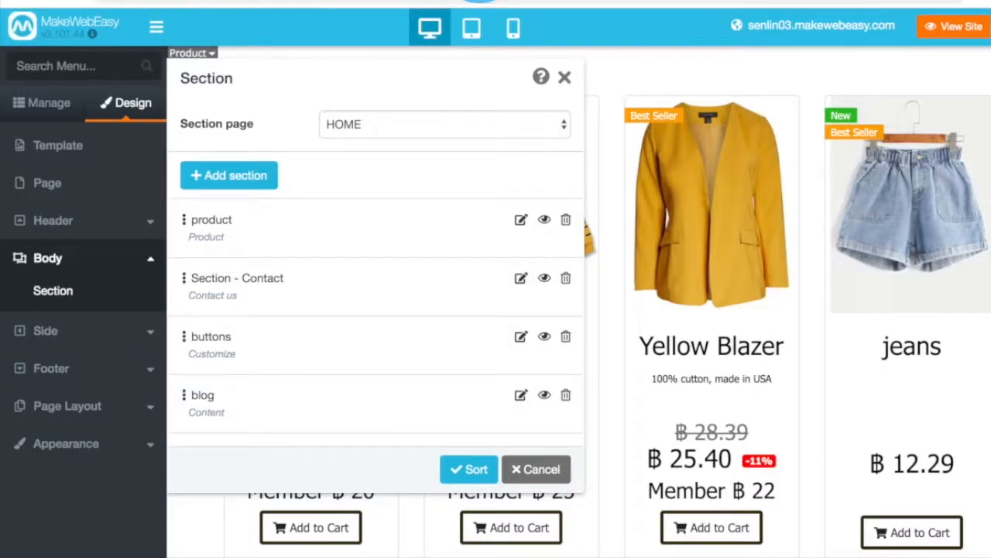
Start another body section of type Slide and name it slide
{"action": "left_click", "coordinate": [220, 178]}
{"action": "left_click", "coordinate": [500, 163]}
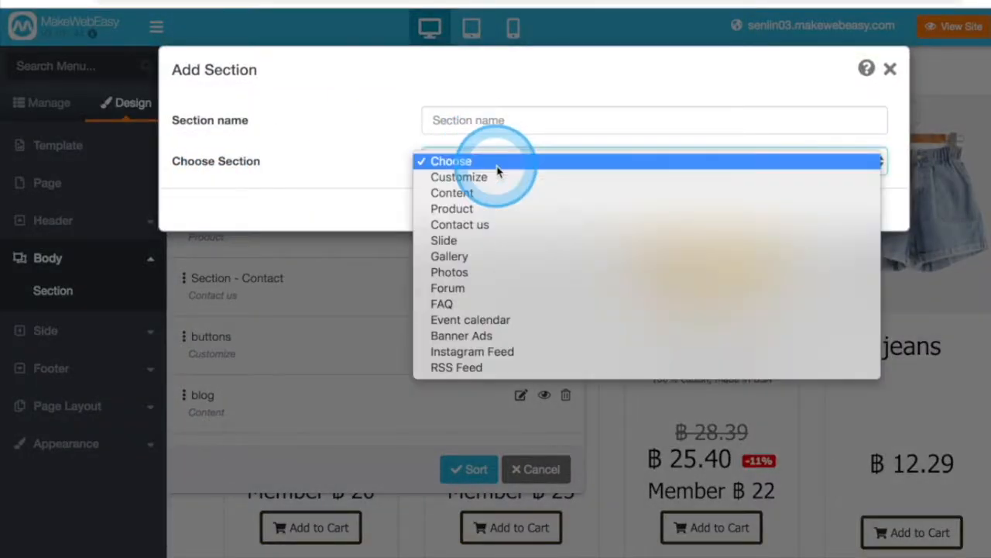
{"action": "left_click", "coordinate": [449, 240]}
{"action": "left_click", "coordinate": [444, 123]}
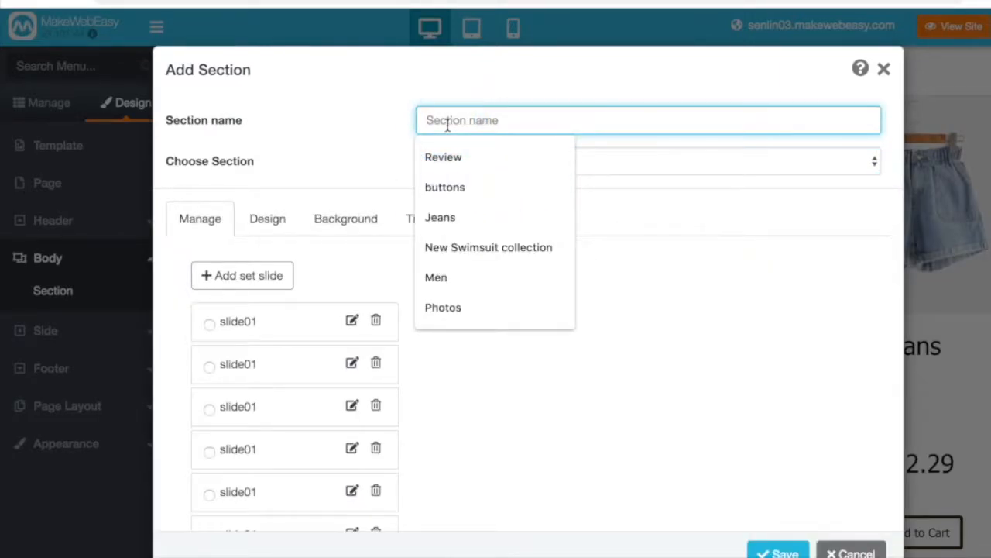
{"action": "type", "text": "slide"}
Create a slide set named Home, save it, and select it for the slide section
{"action": "left_click", "coordinate": [242, 275]}
{"action": "left_click", "coordinate": [480, 124]}
{"action": "type", "text": "home"}
{"action": "left_click", "coordinate": [540, 199]}
{"action": "left_click", "coordinate": [740, 199]}
{"action": "left_click", "coordinate": [283, 316]}
Start a slide in the Home set, upload head.png and head2.png from the Desktop, and use head.png as its image
{"action": "left_click", "coordinate": [463, 275]}
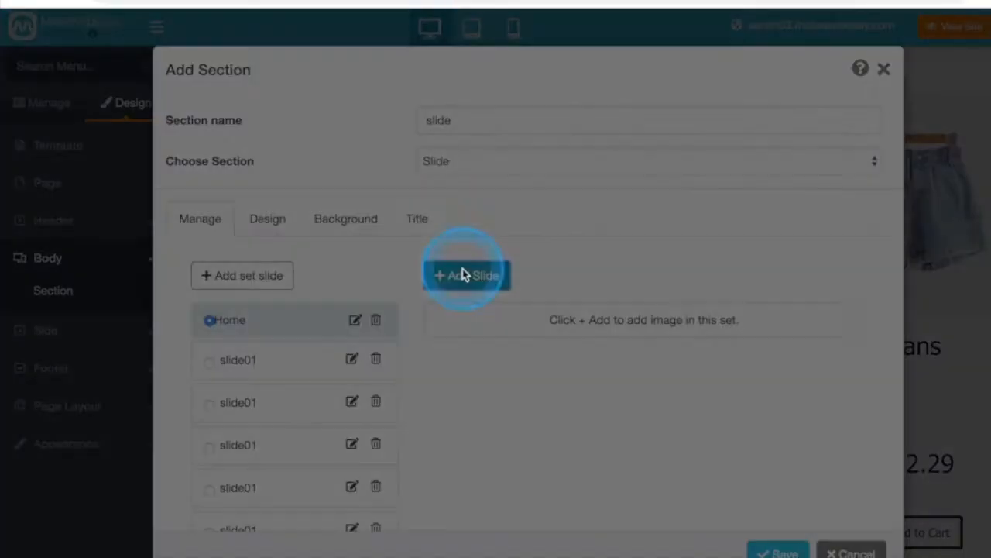
{"action": "left_click", "coordinate": [85, 280]}
{"action": "left_click", "coordinate": [269, 110]}
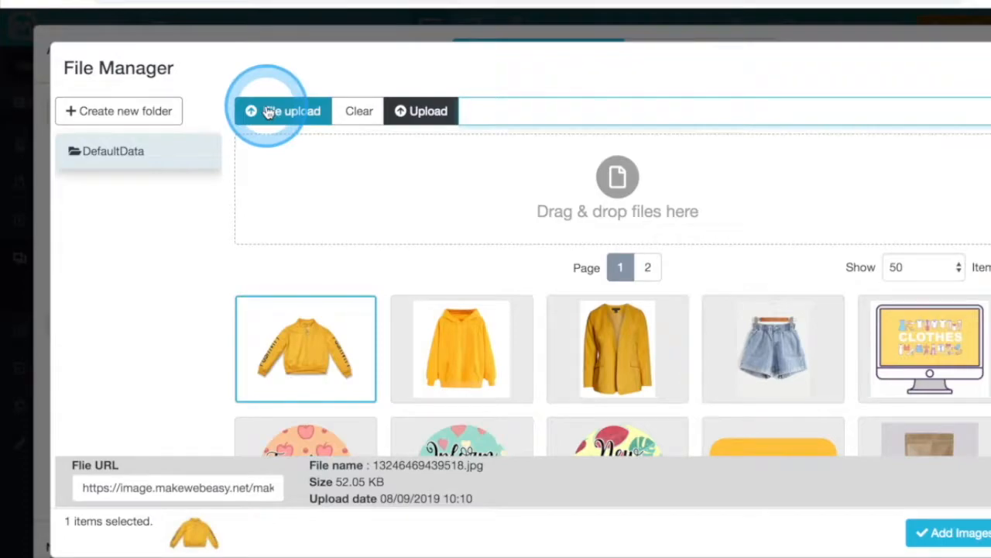
{"action": "left_click", "coordinate": [283, 138]}
{"action": "left_click", "coordinate": [408, 66]}
{"action": "left_click", "coordinate": [411, 80], "text": "shift"}
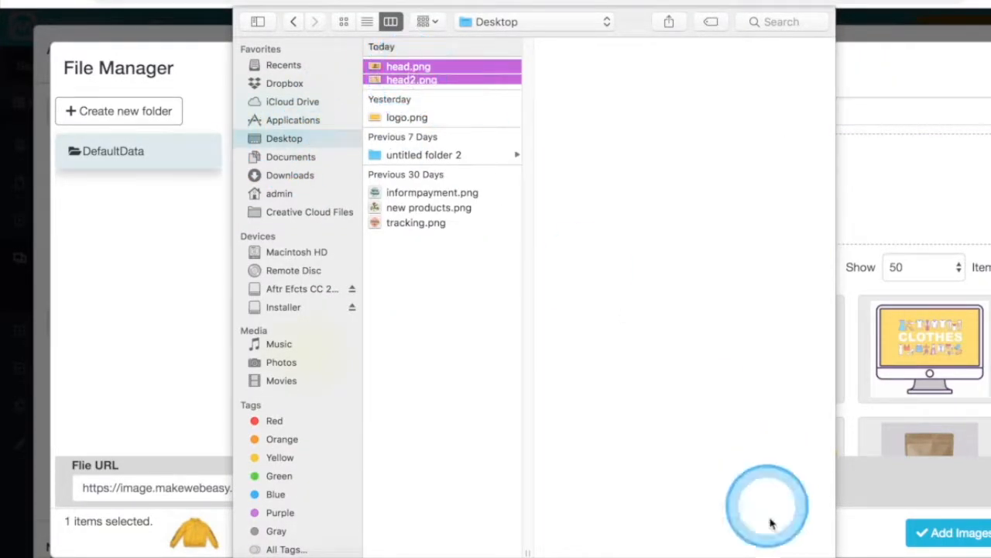
{"action": "left_click", "coordinate": [771, 523]}
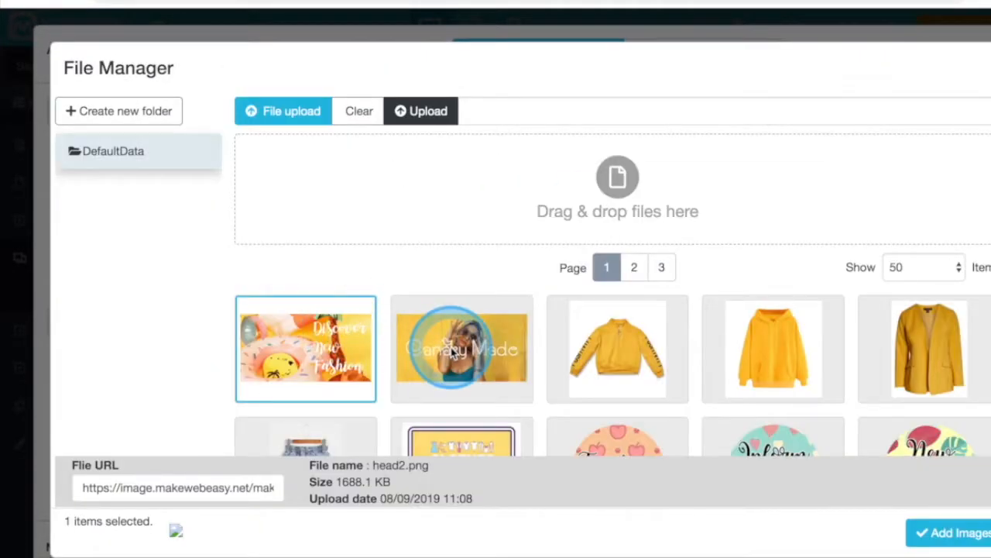
{"action": "left_click", "coordinate": [455, 352]}
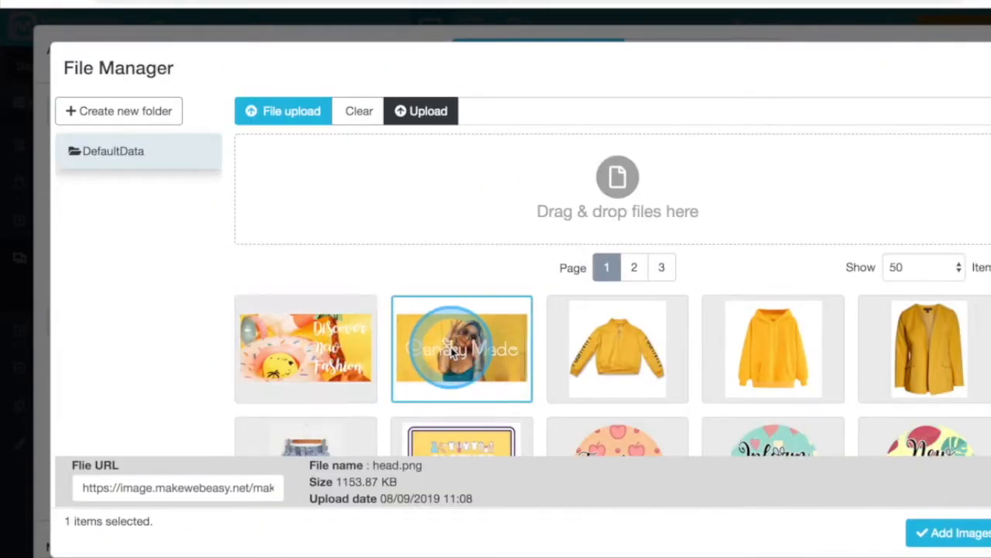
{"action": "left_click", "coordinate": [959, 533]}
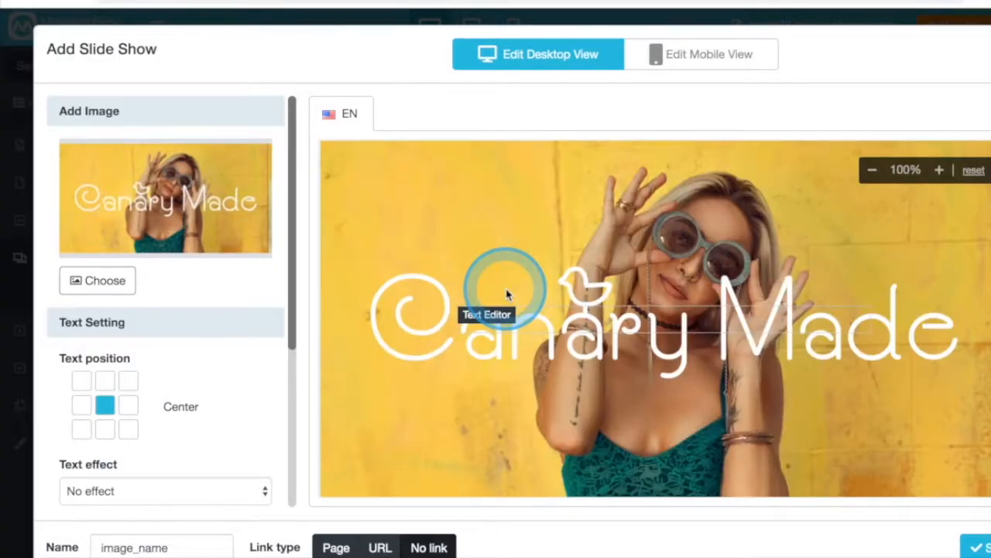
Keep the slide's text effect at No effect, save the slide, and start another slide in the Home set
{"action": "scroll", "coordinate": [151, 402], "scroll_direction": "down", "scroll_amount": 1}
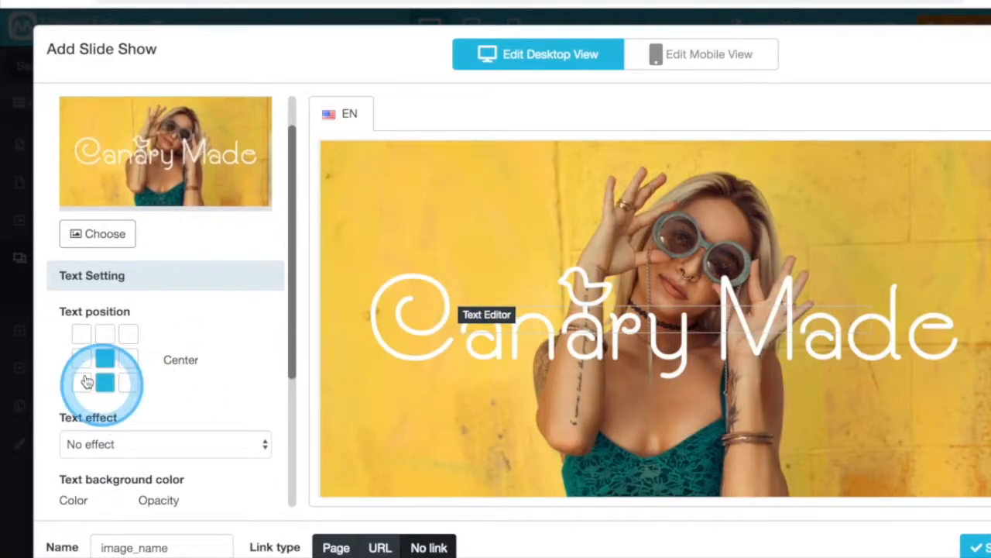
{"action": "scroll", "coordinate": [174, 376], "scroll_direction": "down", "scroll_amount": 3}
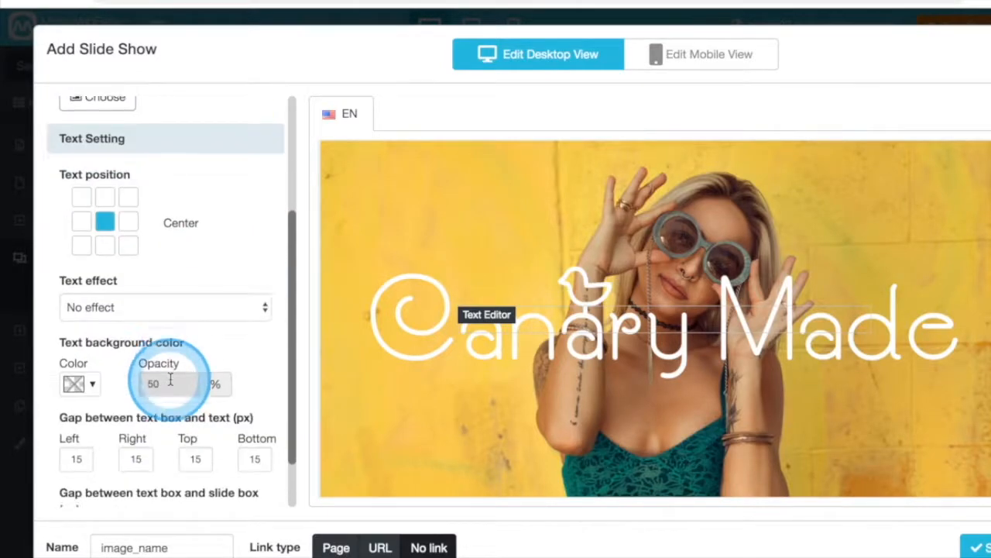
{"action": "left_click", "coordinate": [88, 307]}
{"action": "left_click", "coordinate": [86, 309]}
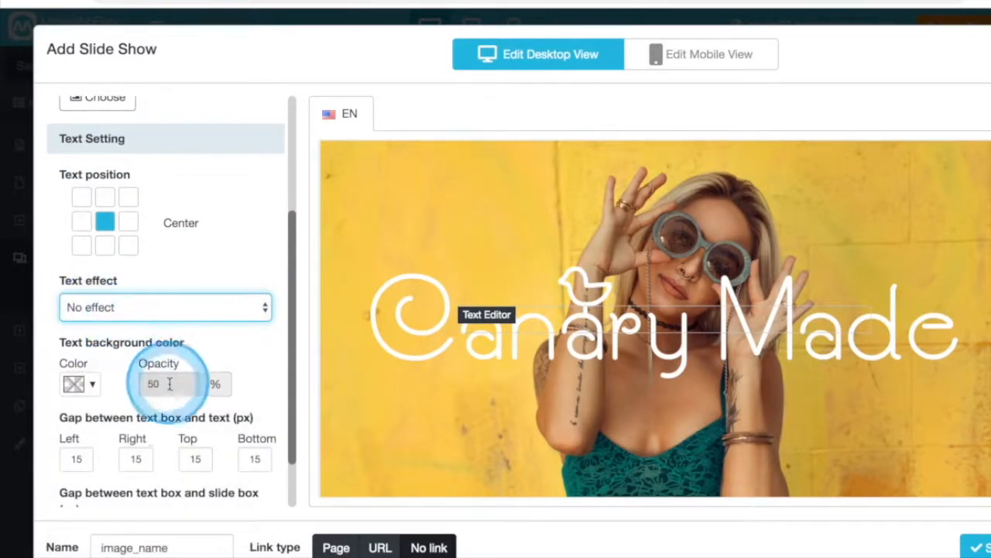
{"action": "scroll", "coordinate": [140, 312], "scroll_direction": "down", "scroll_amount": 2}
{"action": "left_click", "coordinate": [235, 429]}
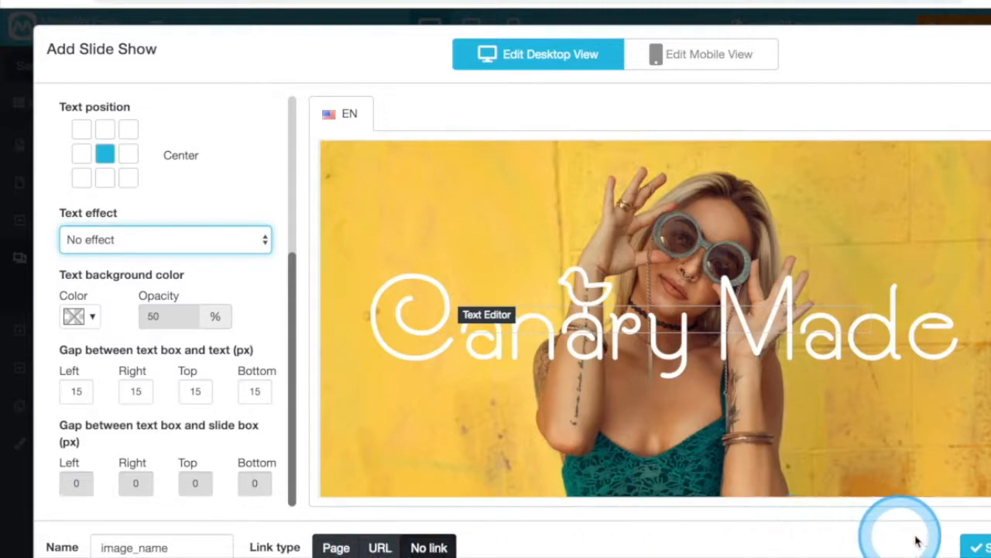
{"action": "left_click", "coordinate": [978, 546]}
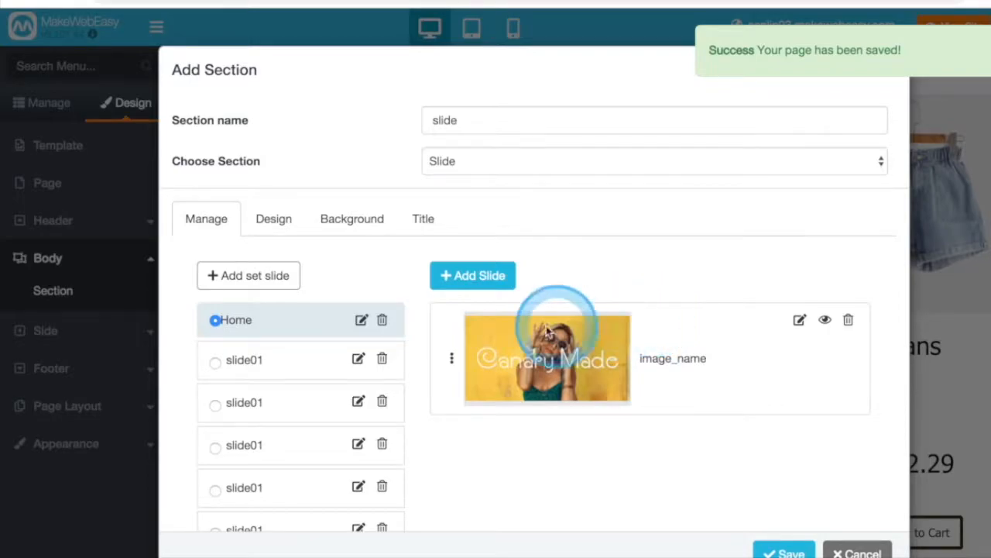
{"action": "left_click", "coordinate": [475, 276]}
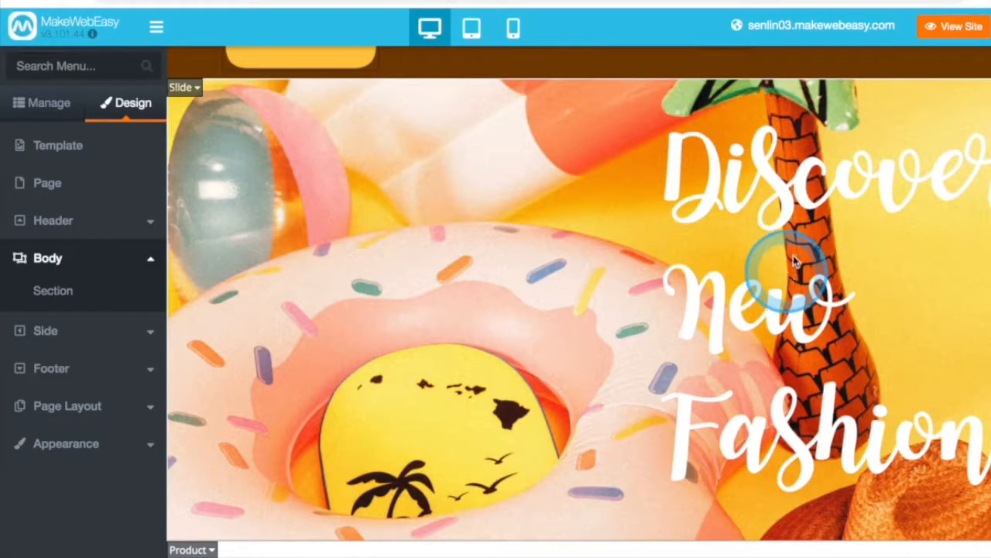
View the published site and swipe through the home page slideshow
{"action": "left_click", "coordinate": [955, 29]}
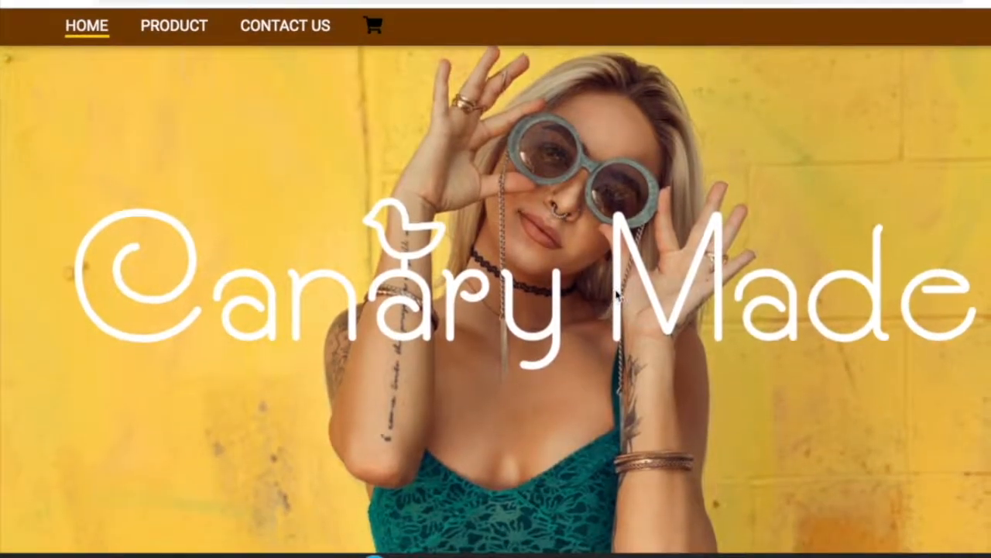
{"action": "left_click_drag", "start_coordinate": [462, 290], "coordinate": [70, 320]}
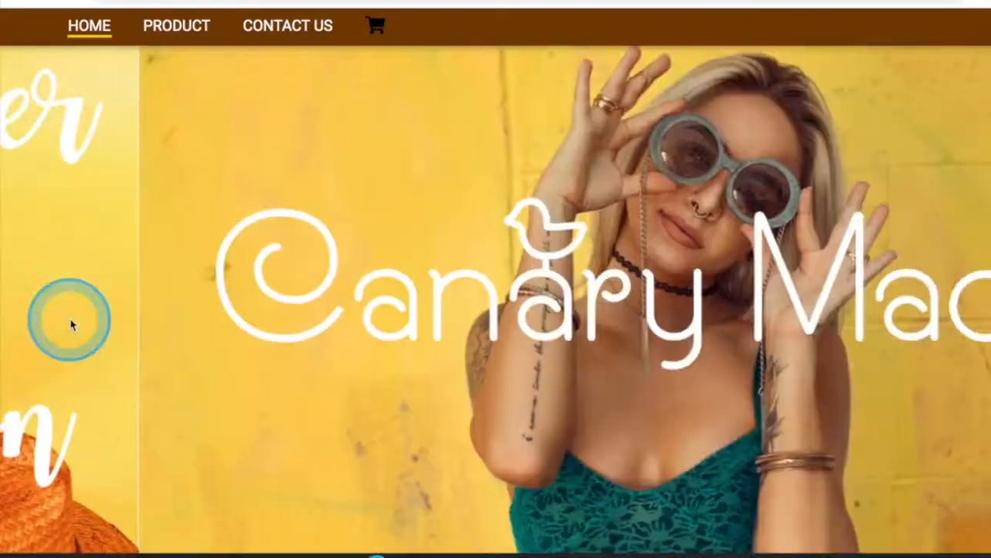
{"action": "left_click_drag", "start_coordinate": [328, 372], "coordinate": [11, 398]}
Examine the section types available for a new body section
{"action": "left_click", "coordinate": [488, 161]}
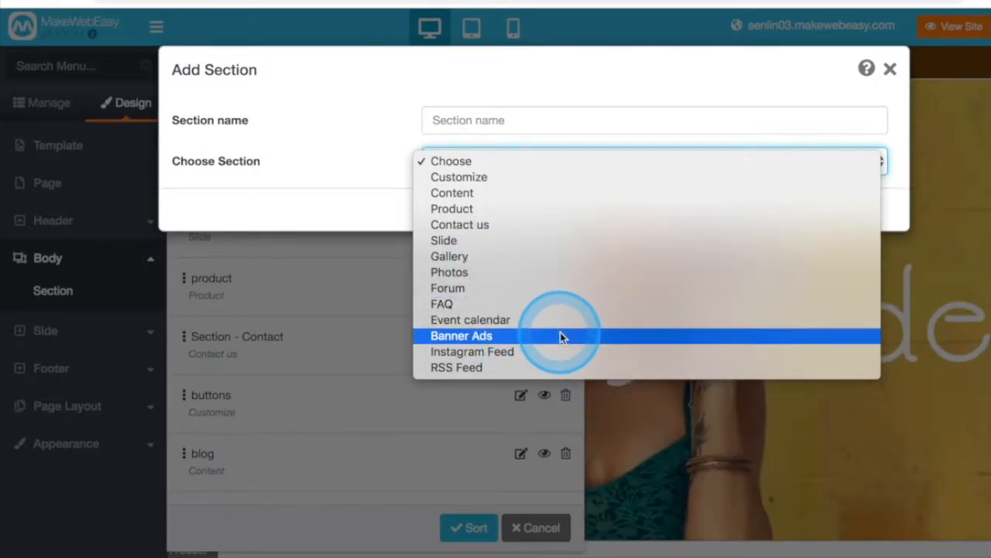
{"action": "left_click", "coordinate": [367, 306]}
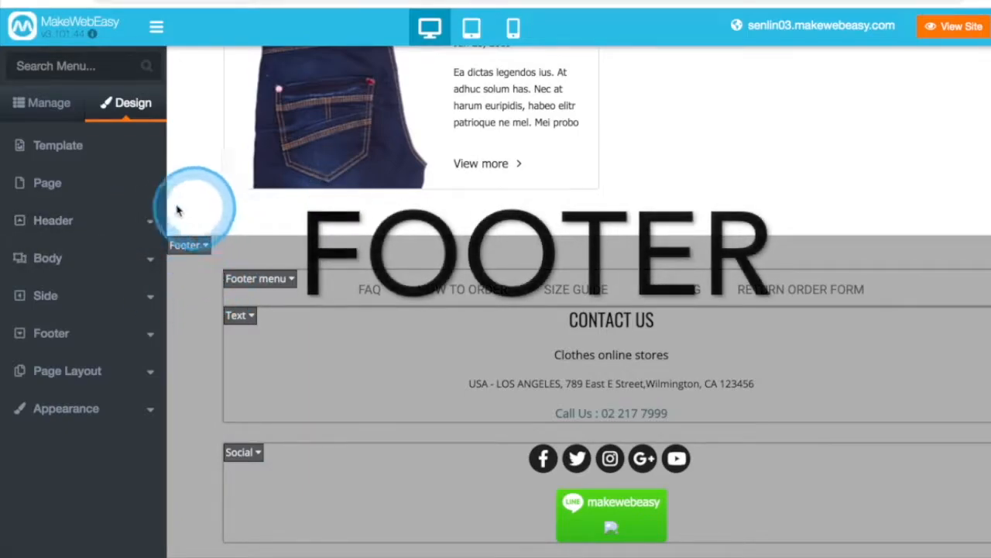
{"action": "left_click", "coordinate": [181, 292]}
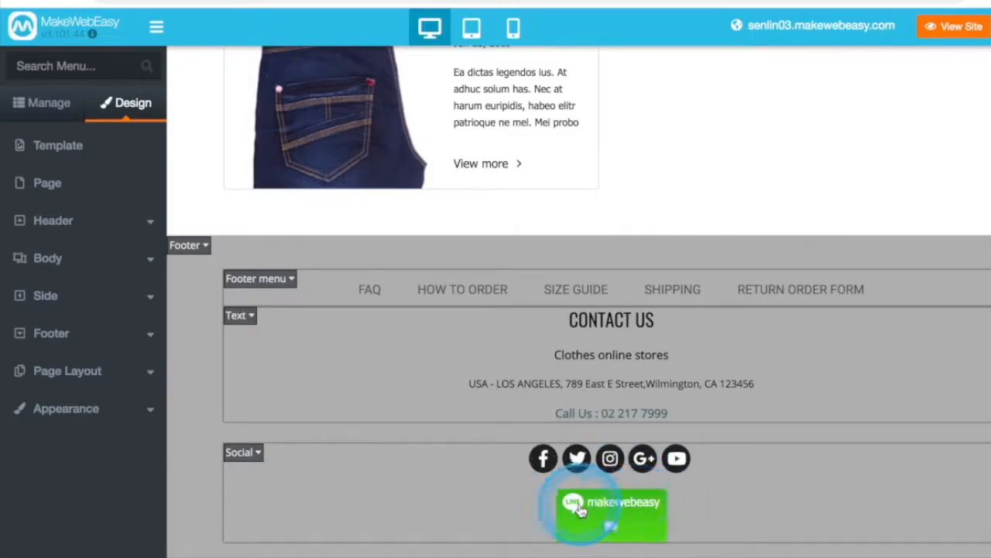
Open the footer menu manager, look at the form for adding a menu set, and close that form
{"action": "left_click", "coordinate": [66, 333]}
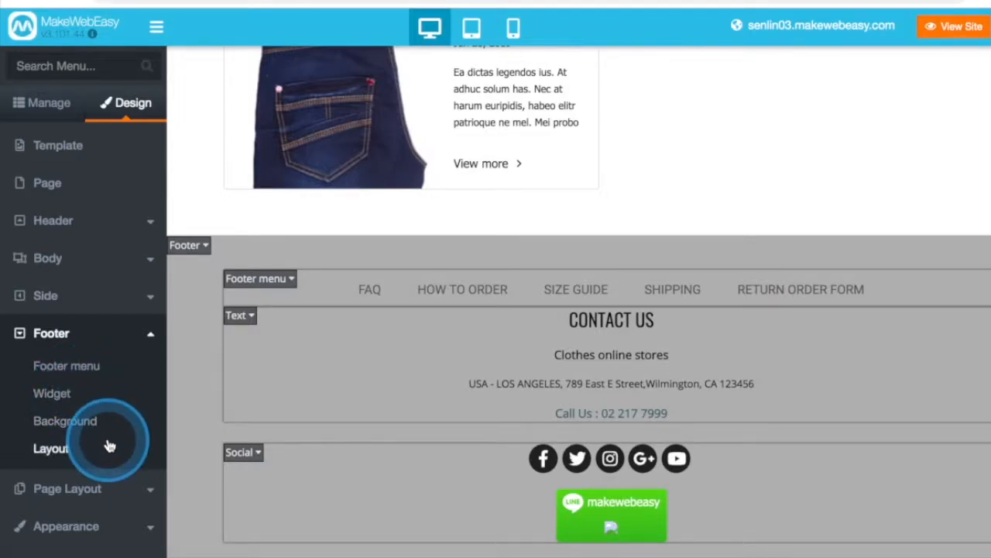
{"action": "left_click", "coordinate": [82, 366]}
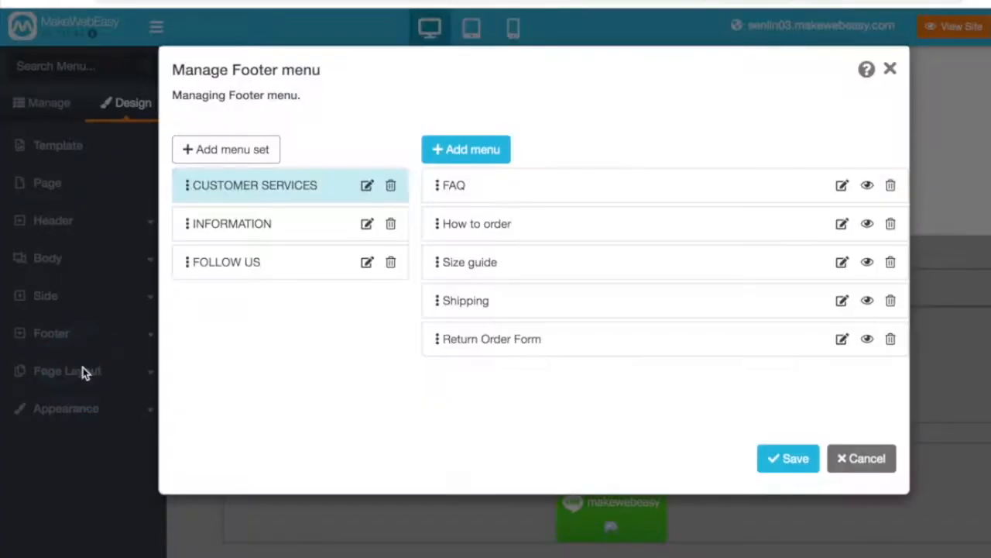
{"action": "left_click", "coordinate": [210, 152]}
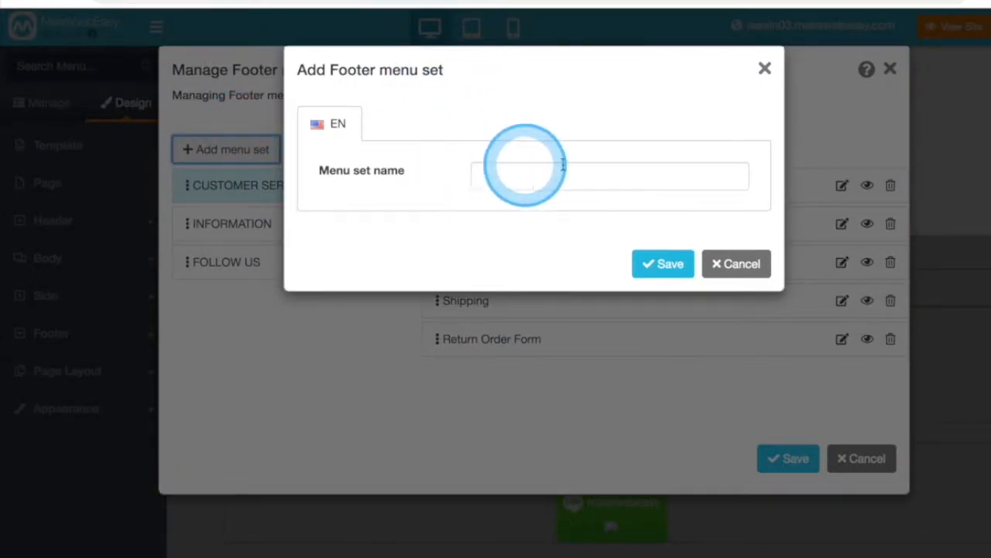
{"action": "left_click", "coordinate": [765, 68]}
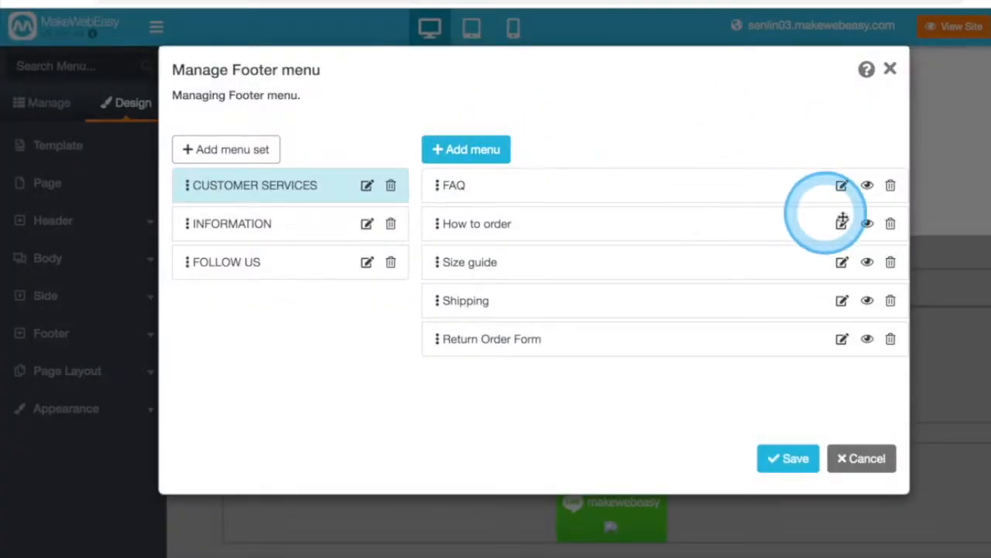
Save the FAQ item of the CUSTOMER SERVICES menu as a URL link opening in a new window, and save the footer menu
{"action": "left_click", "coordinate": [842, 189]}
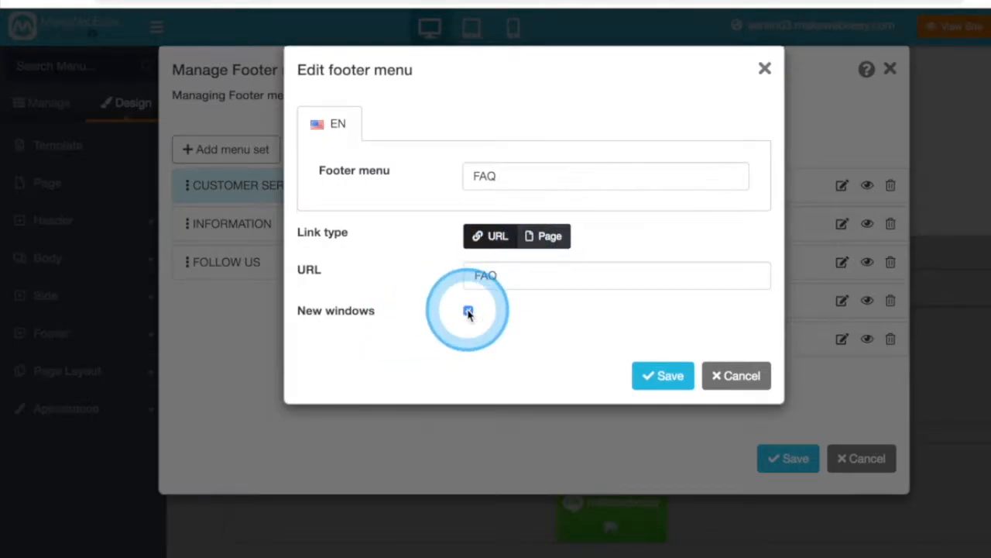
{"action": "left_click", "coordinate": [664, 375]}
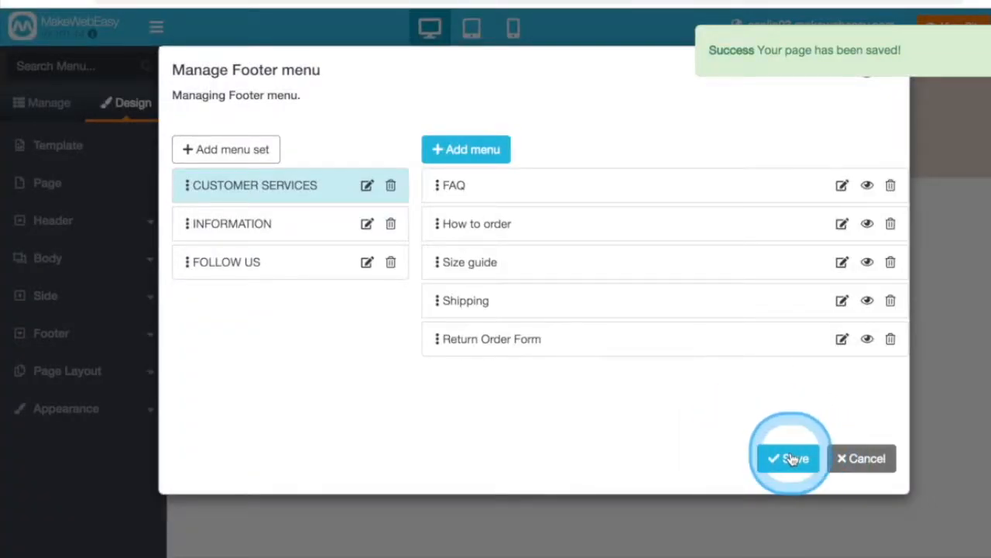
{"action": "left_click", "coordinate": [792, 459]}
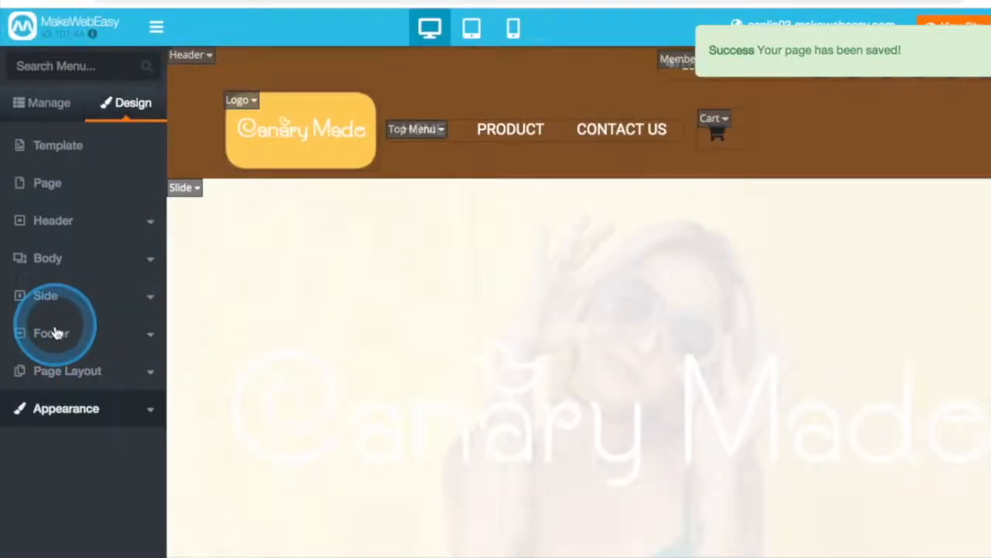
Open the footer's widget settings and examine the available widgets
{"action": "left_click", "coordinate": [66, 334]}
{"action": "left_click", "coordinate": [54, 393]}
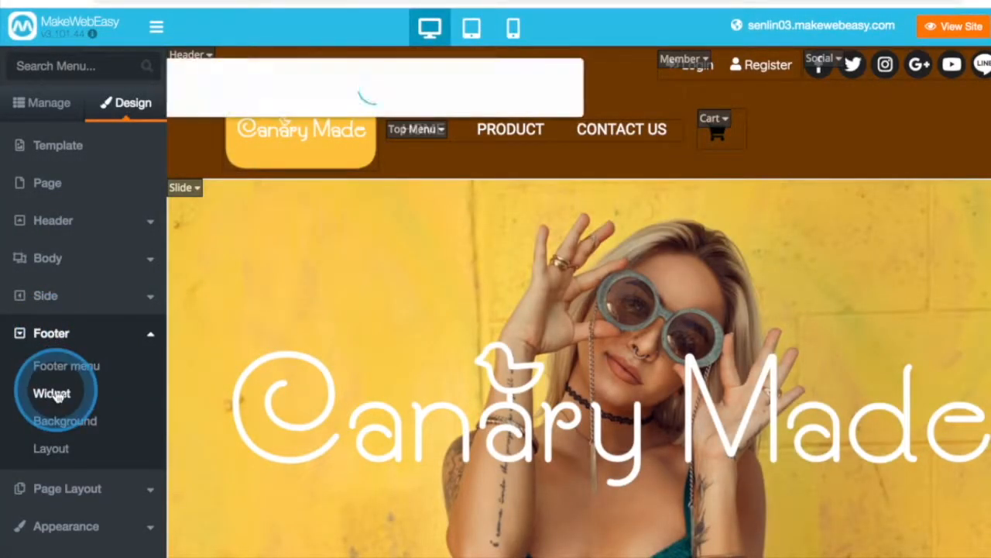
{"action": "left_click", "coordinate": [241, 199]}
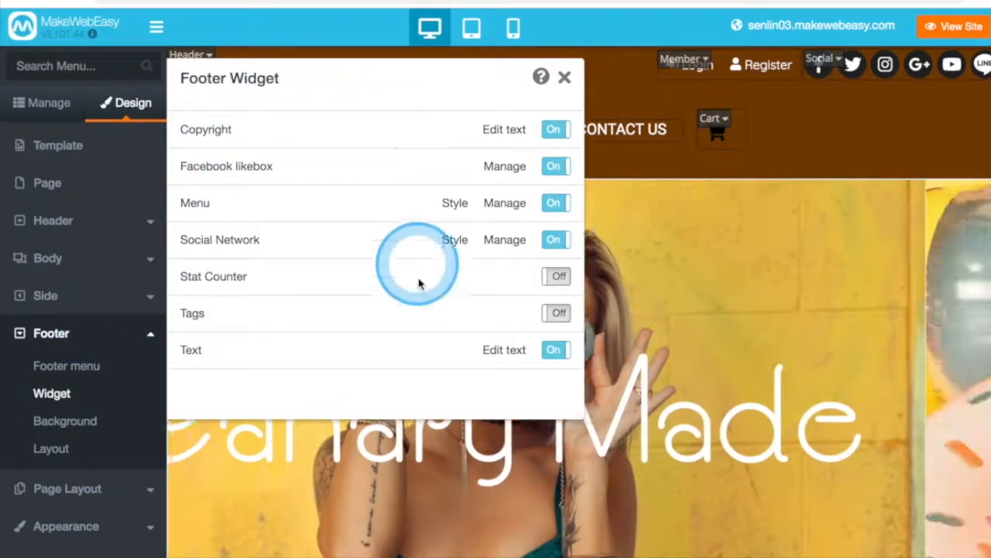